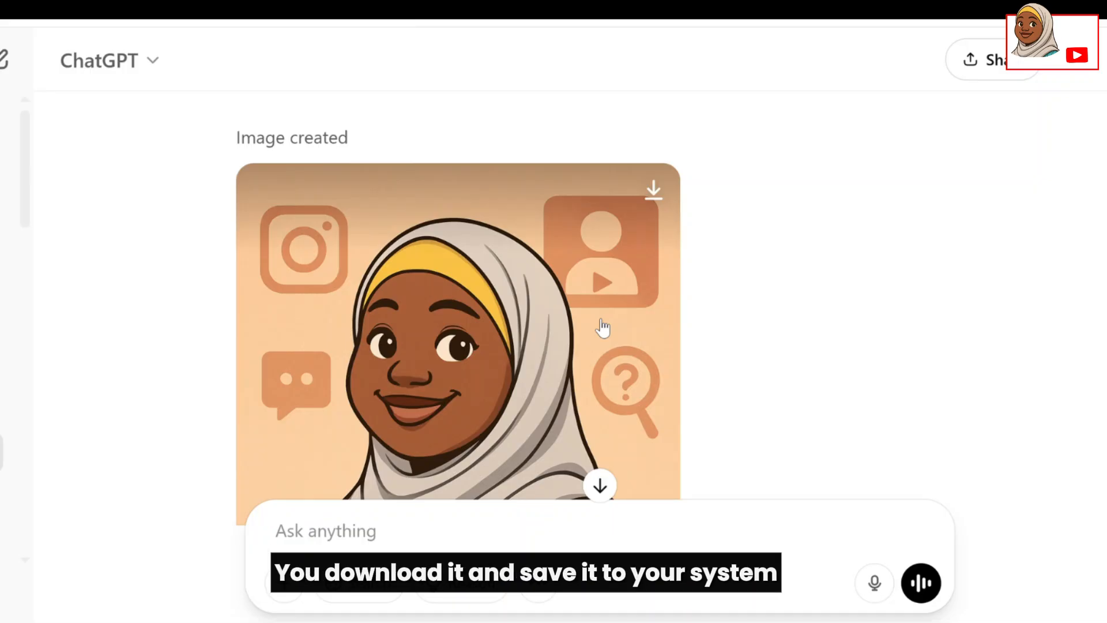
pyautogui.scroll(-1, 613, 213)
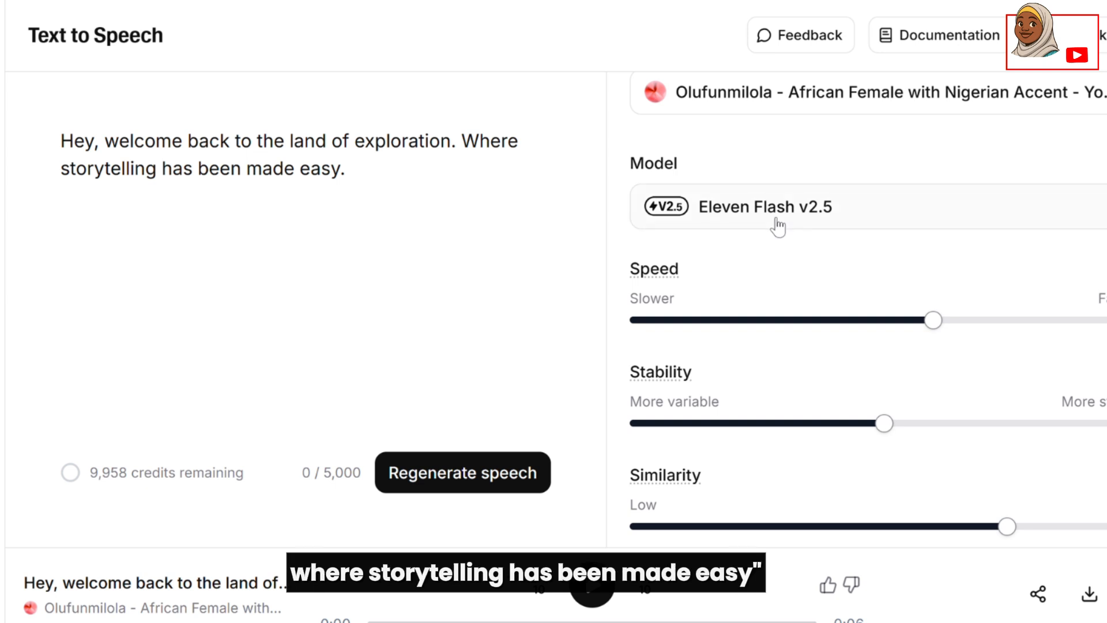
# Switch to ElevenLabs, browse the available voices and generate speech from the welcome text with the Nigerian-accent African female voice.
pyautogui.scroll(3, 822, 233)
pyautogui.click(865, 276)
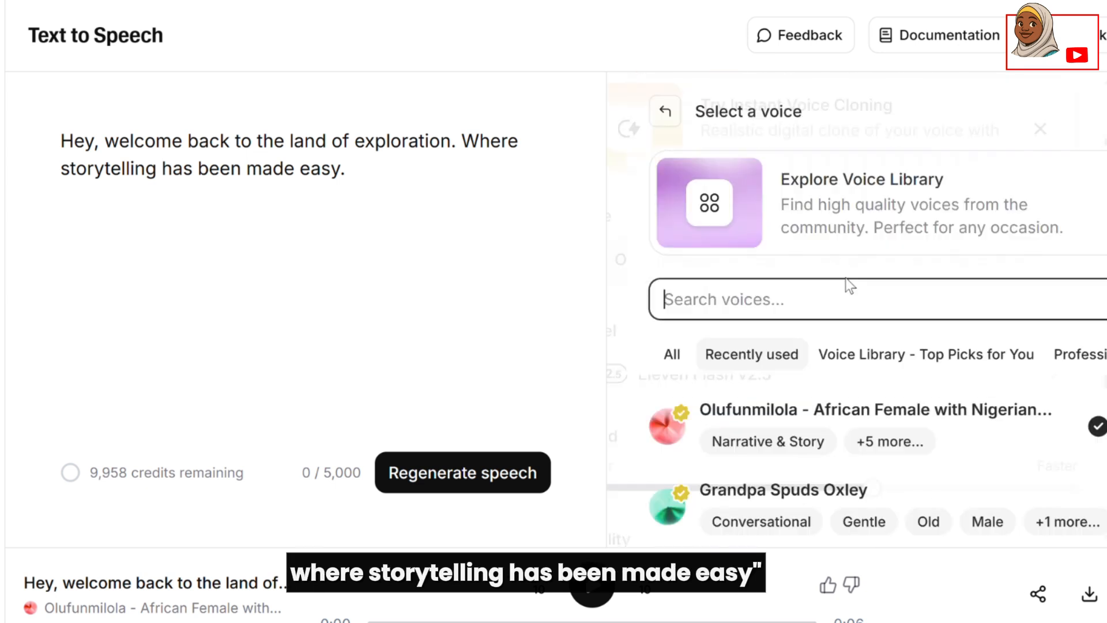
pyautogui.scroll(-2, 772, 438)
pyautogui.scroll(-1, 772, 438)
pyautogui.scroll(2, 773, 438)
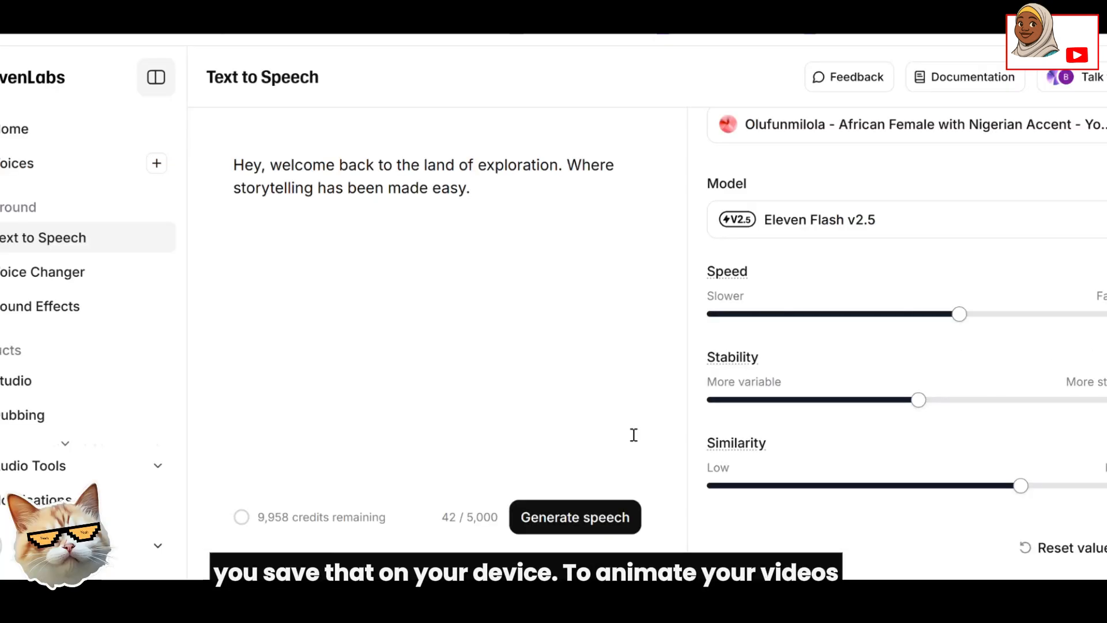
pyautogui.click(584, 516)
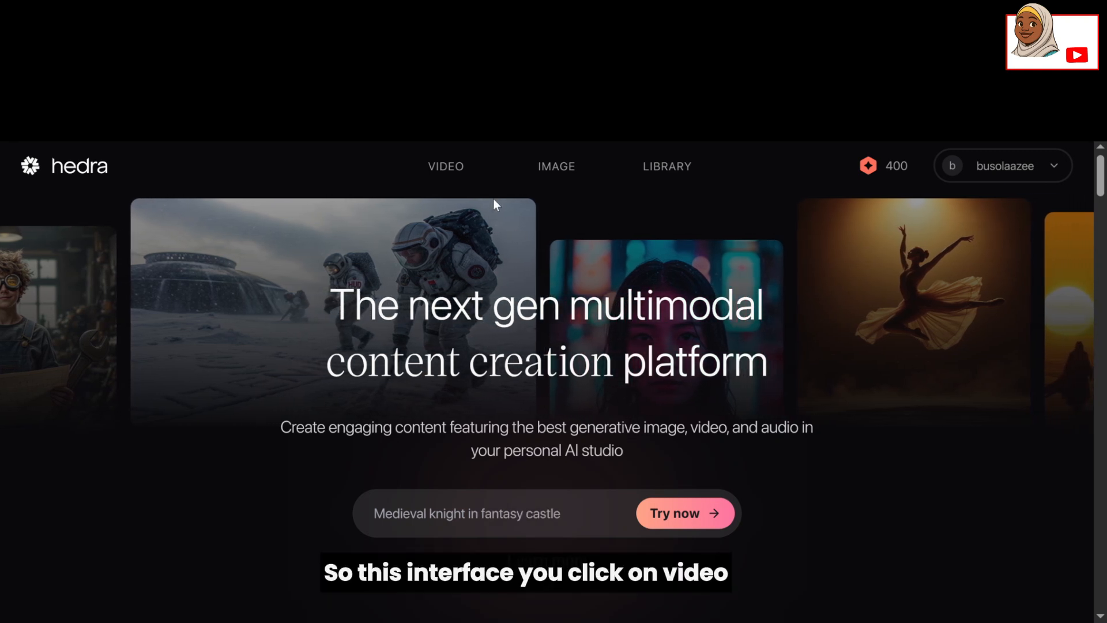
# Switch to Hedra's video creator and upload the cartoon character picture as the image frame.
pyautogui.click(457, 169)
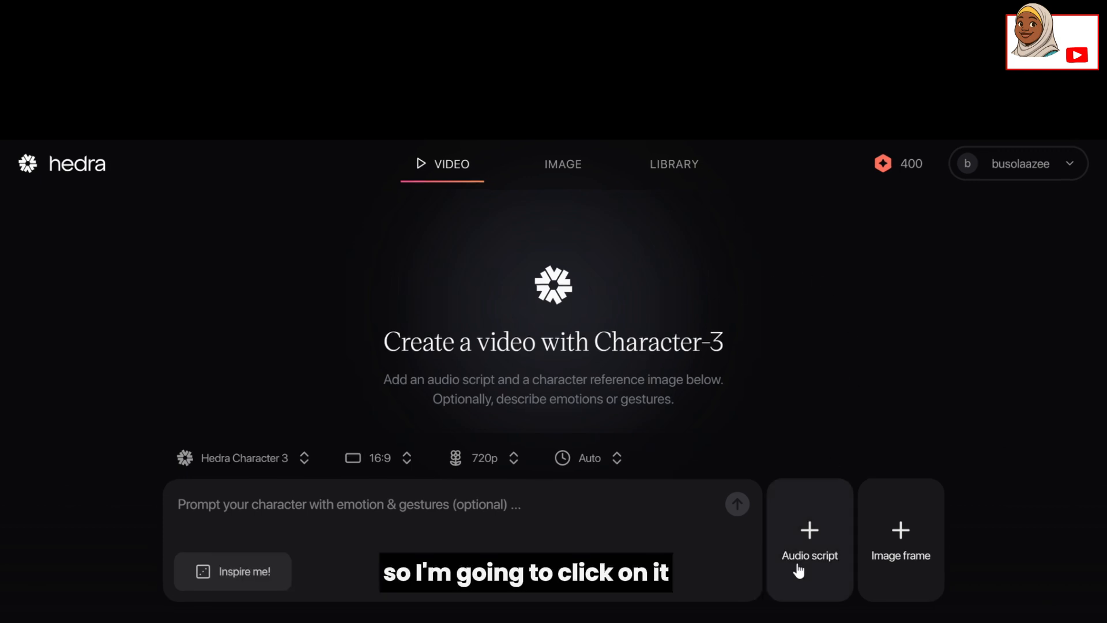
pyautogui.click(907, 558)
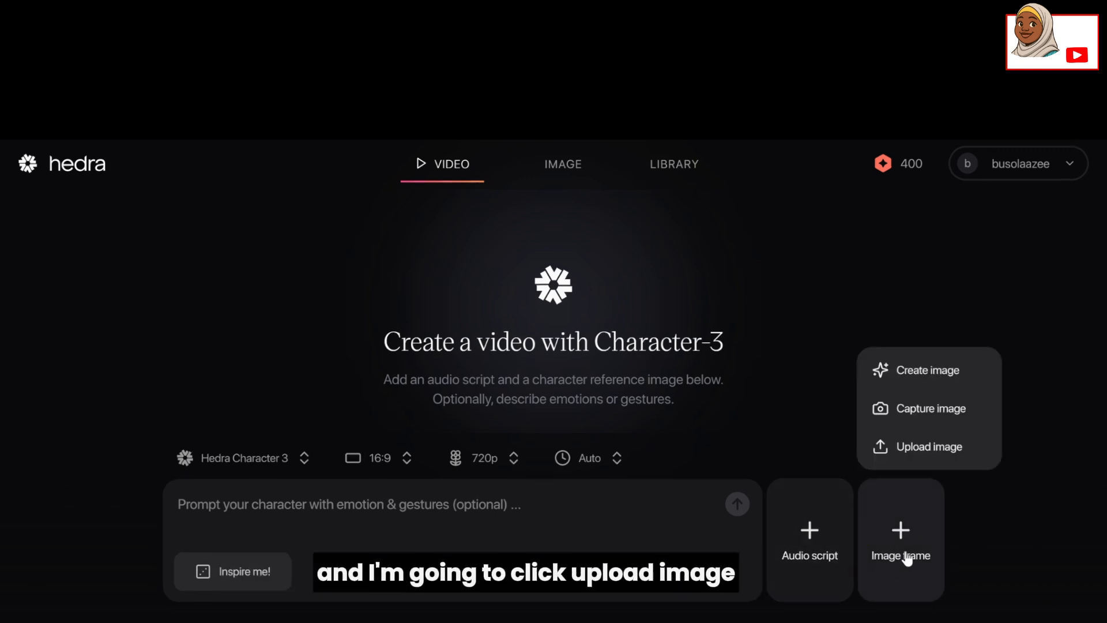
pyautogui.click(916, 453)
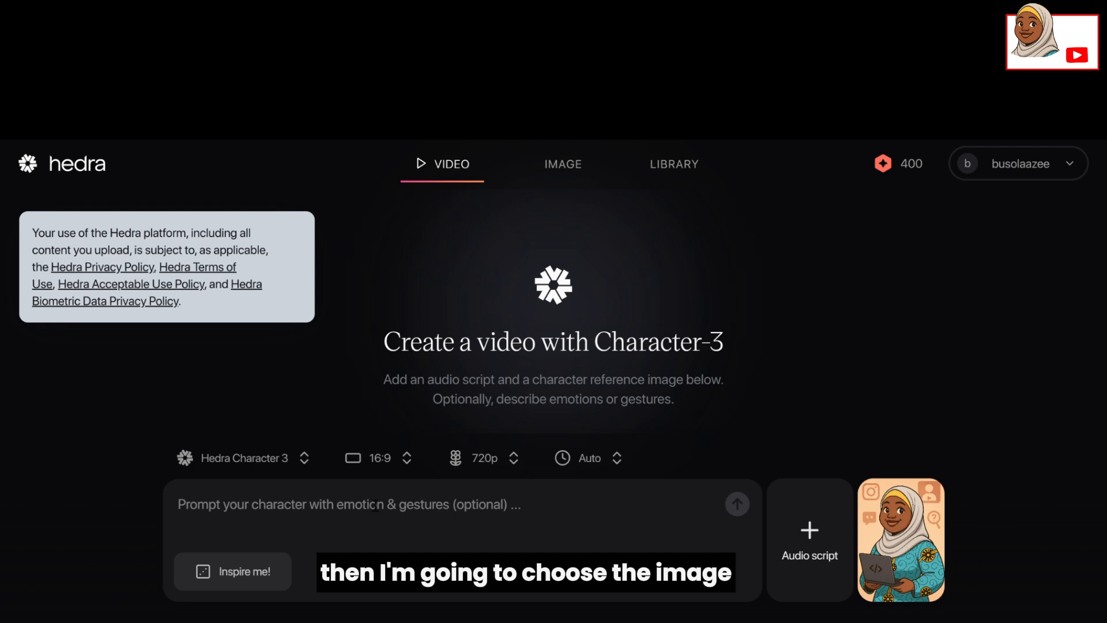
# Upload the ElevenLabs speech recording as the audio script and add it to the video at full length.
pyautogui.click(820, 536)
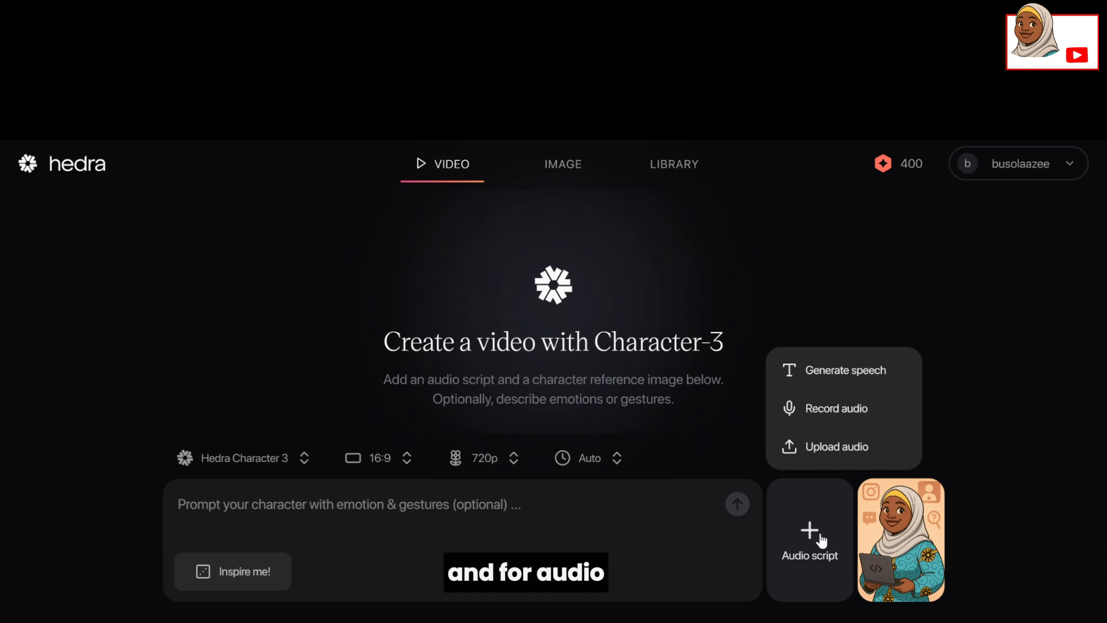
pyautogui.click(841, 454)
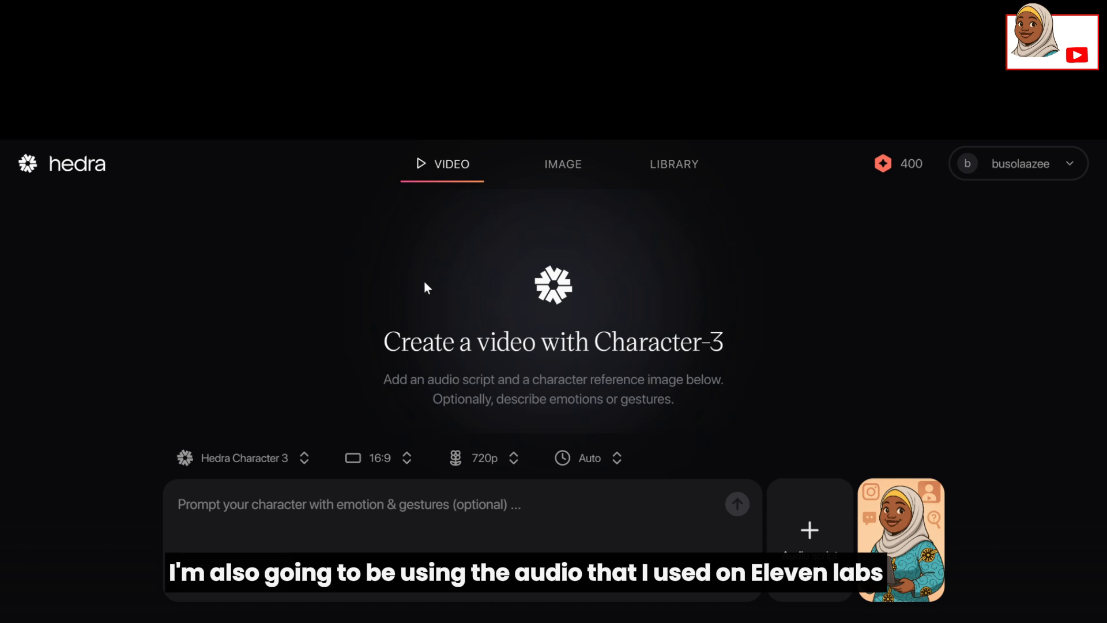
pyautogui.click(397, 287)
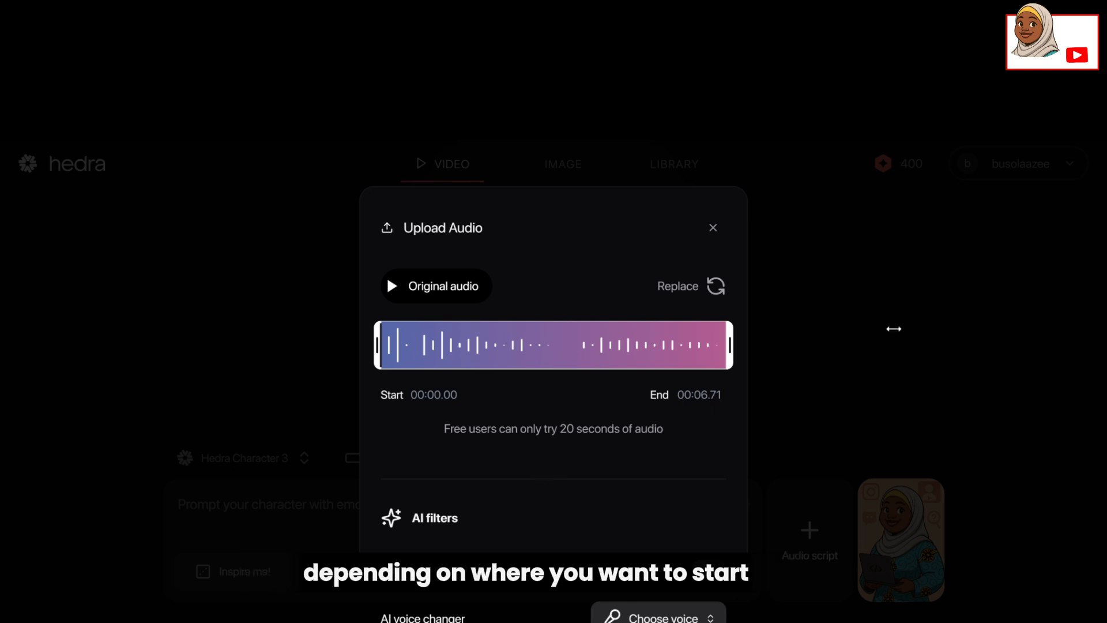
pyautogui.hotkey('ctrl', '-')
pyautogui.hotkey('ctrl', '-')
pyautogui.hotkey('ctrl', '-')
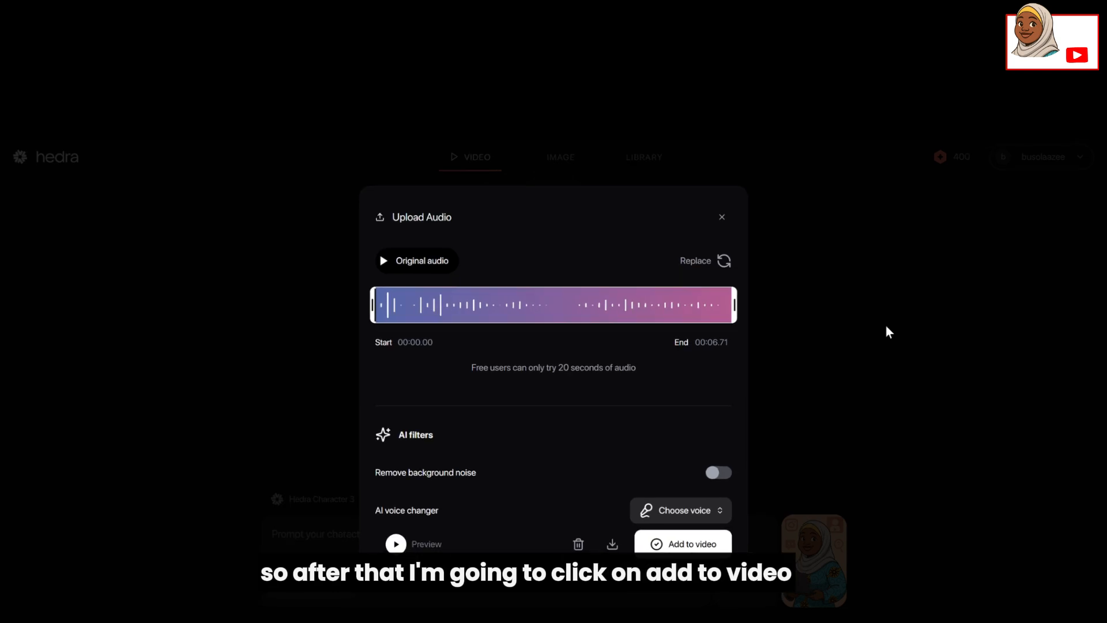
pyautogui.click(692, 544)
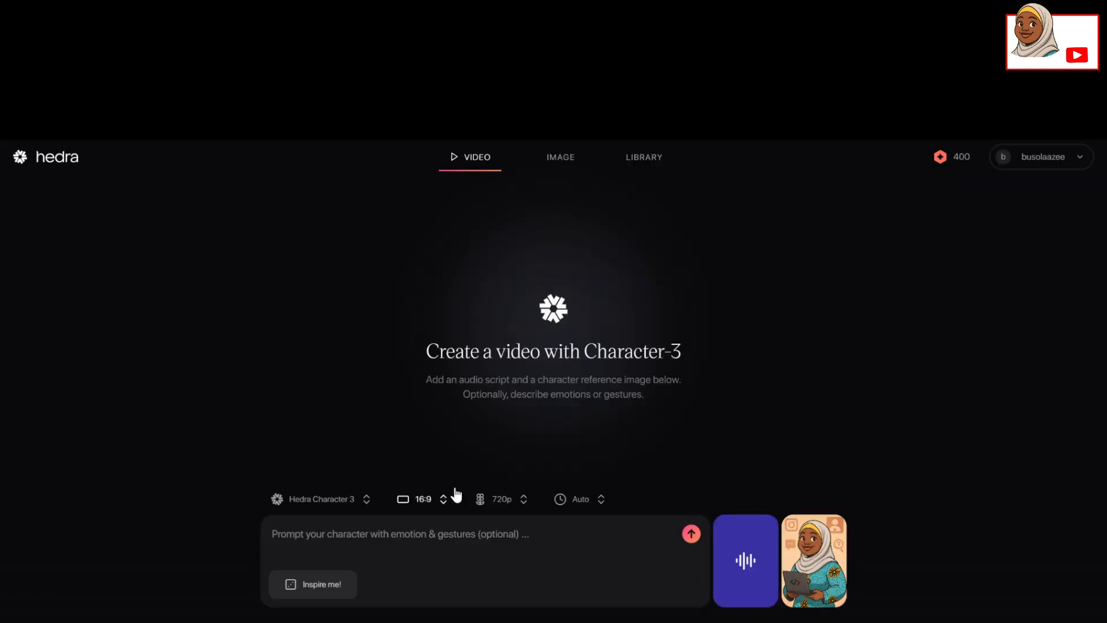
# Review the resolution, aspect ratio and model options, keeping 720p, 16:9 and Hedra Character 3.
pyautogui.click(523, 500)
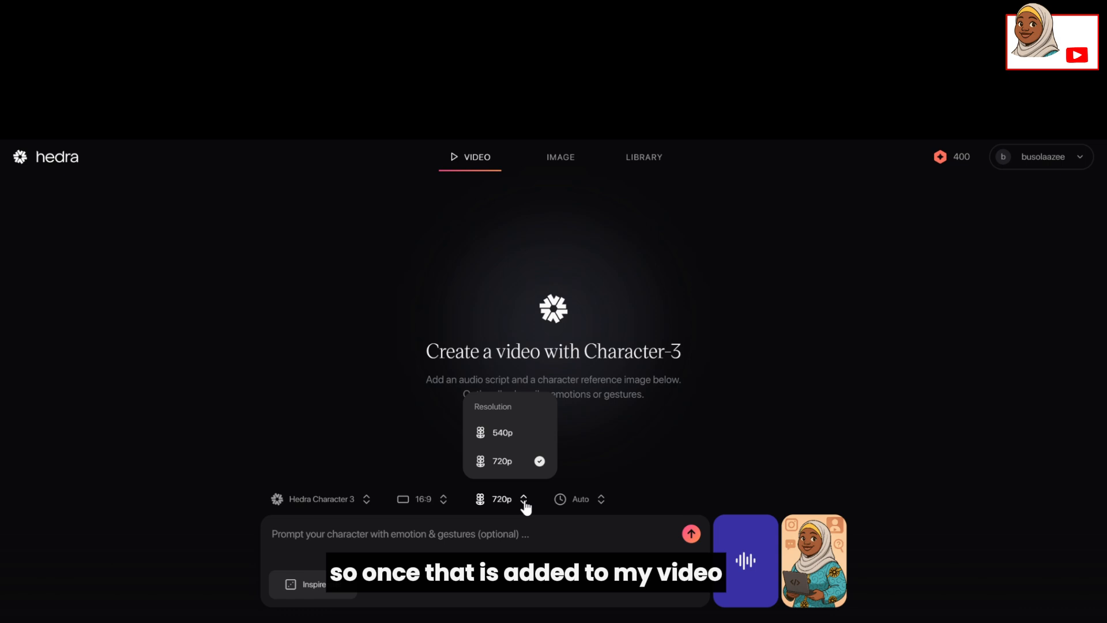
pyautogui.click(524, 500)
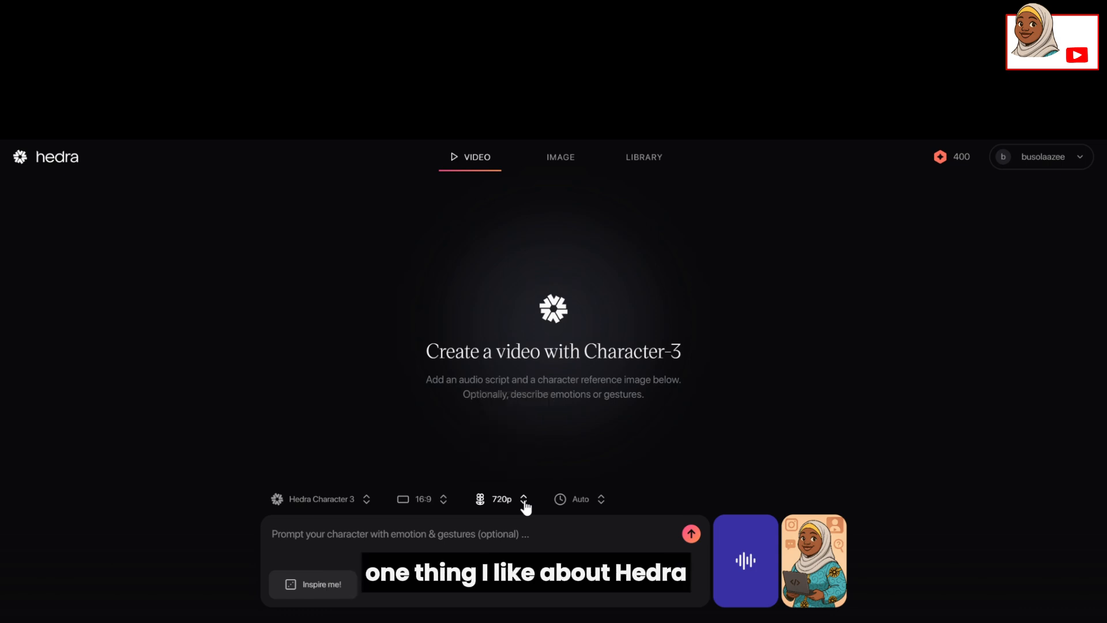
pyautogui.click(445, 502)
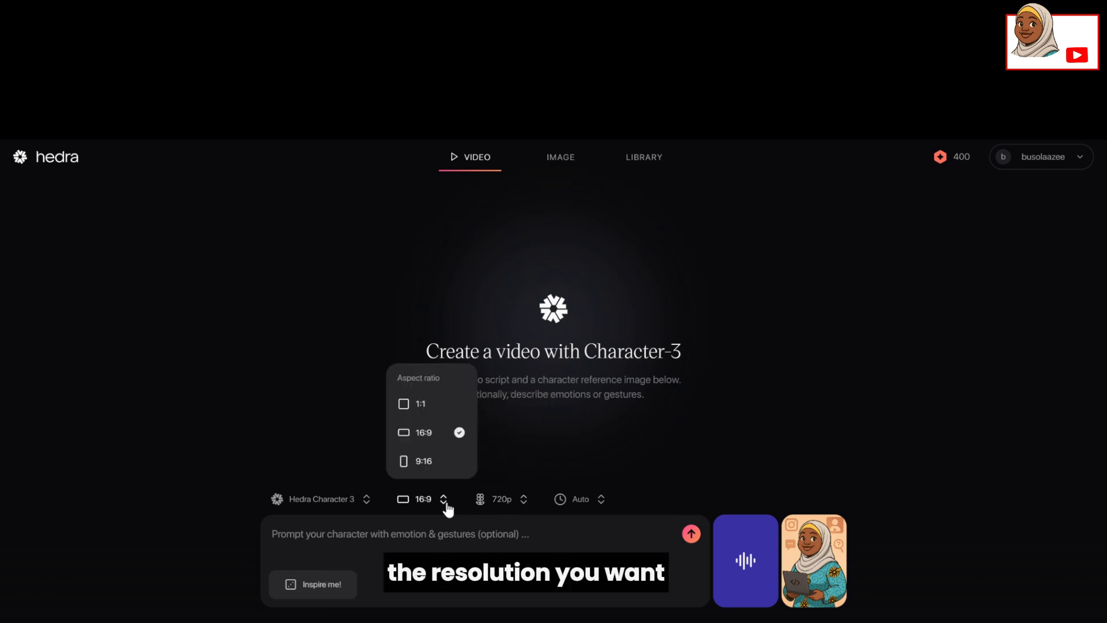
pyautogui.click(445, 503)
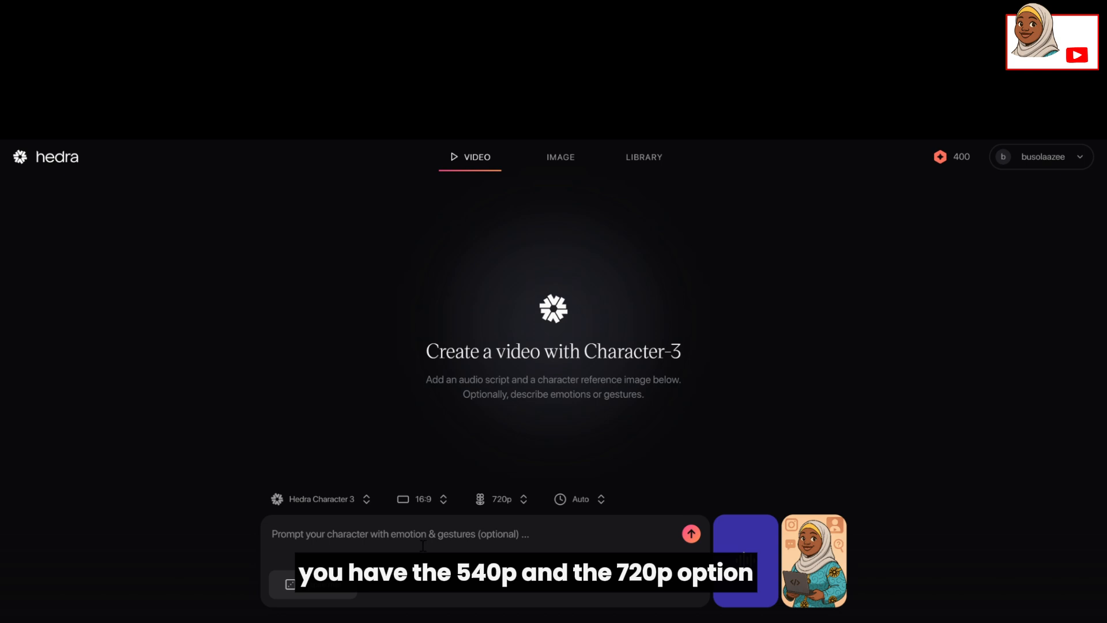
pyautogui.click(368, 501)
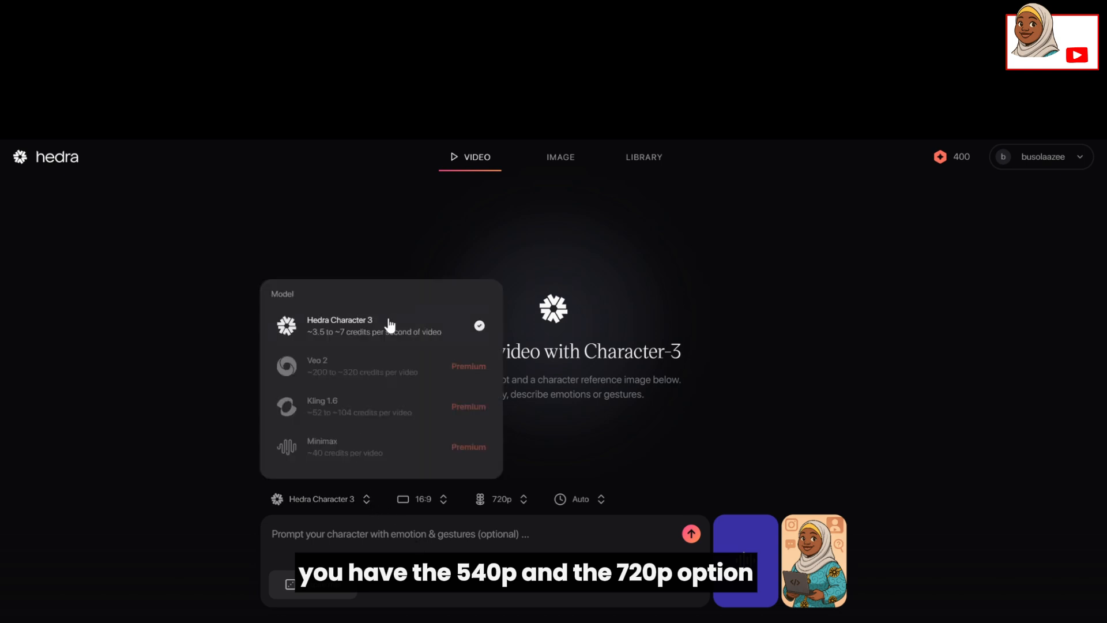
pyautogui.click(377, 331)
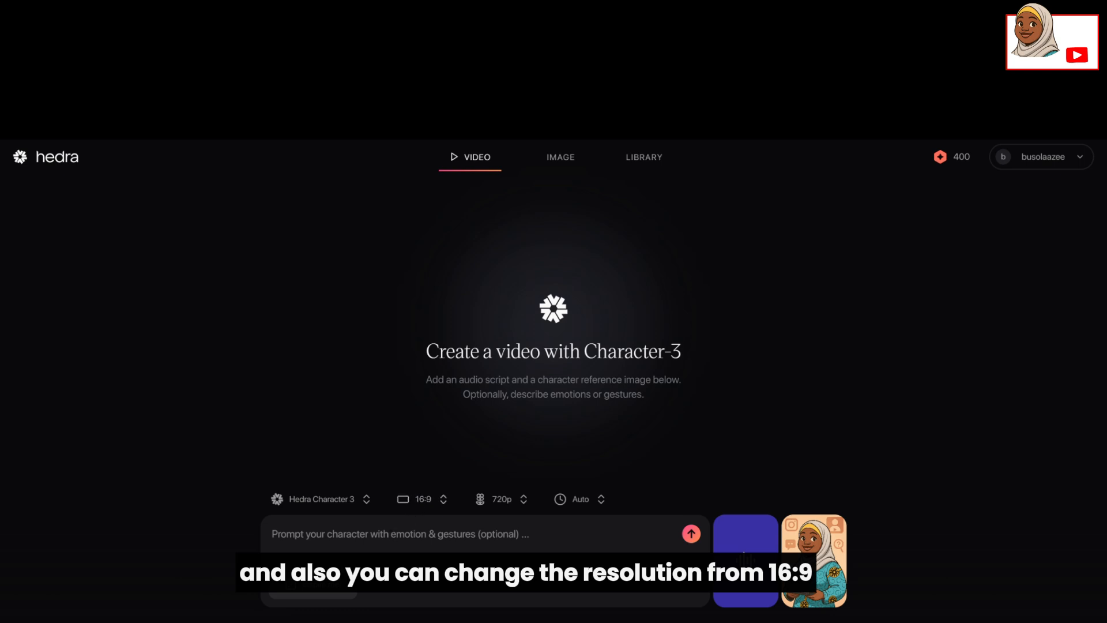
# Enter the prompt "talking head shot with hand gestures" and generate the video.
pyautogui.click(316, 547)
pyautogui.write('talki')
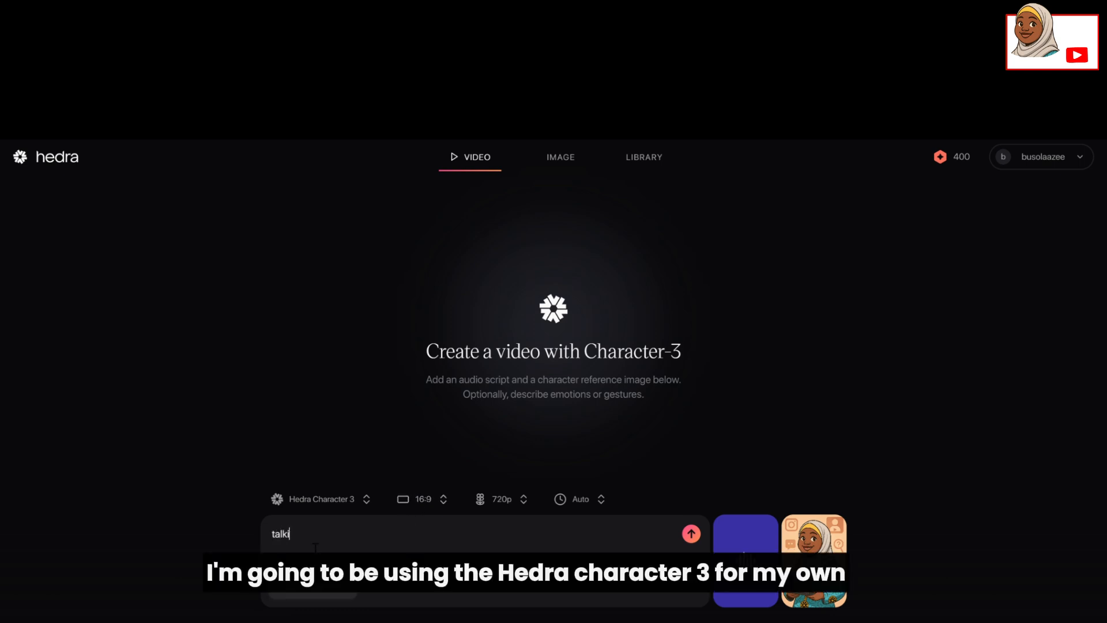
pyautogui.write('ng he')
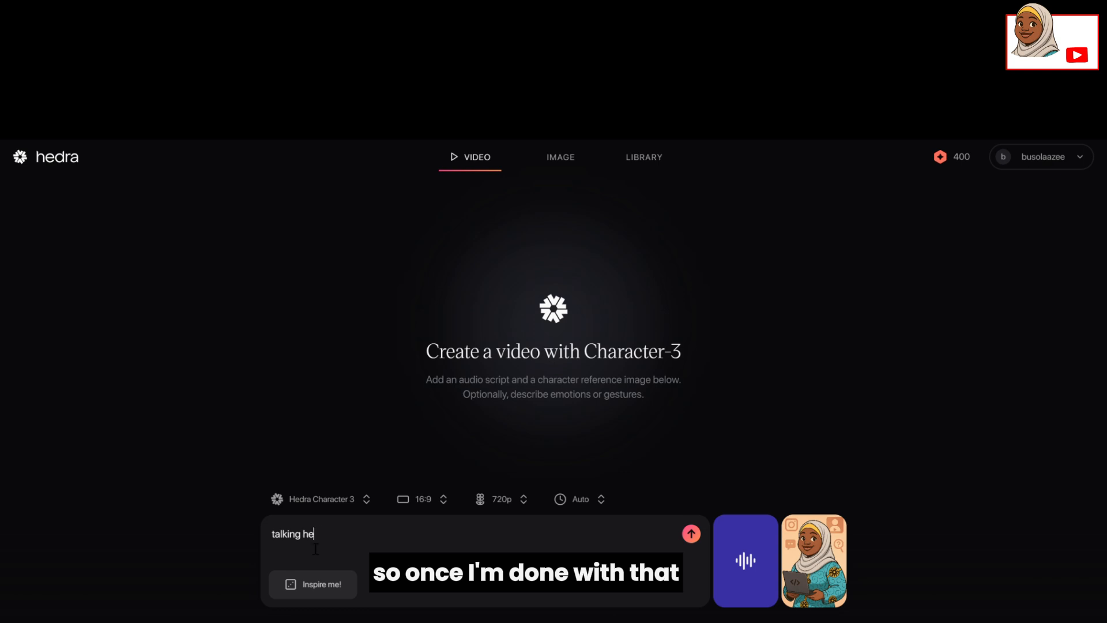
pyautogui.write('ad shot with hand gestures')
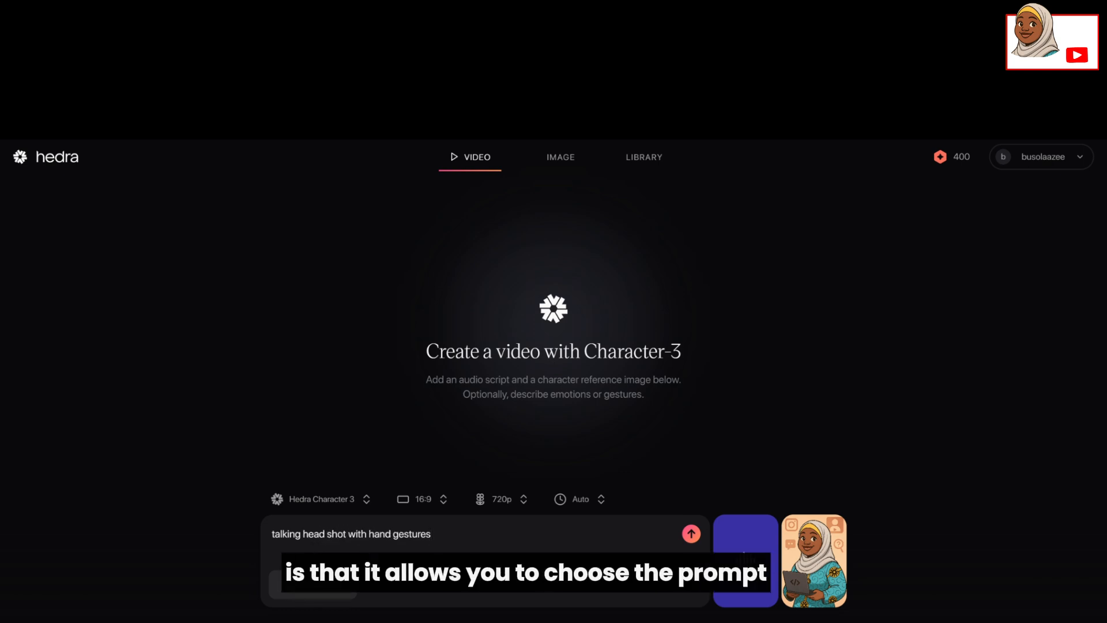
pyautogui.click(694, 539)
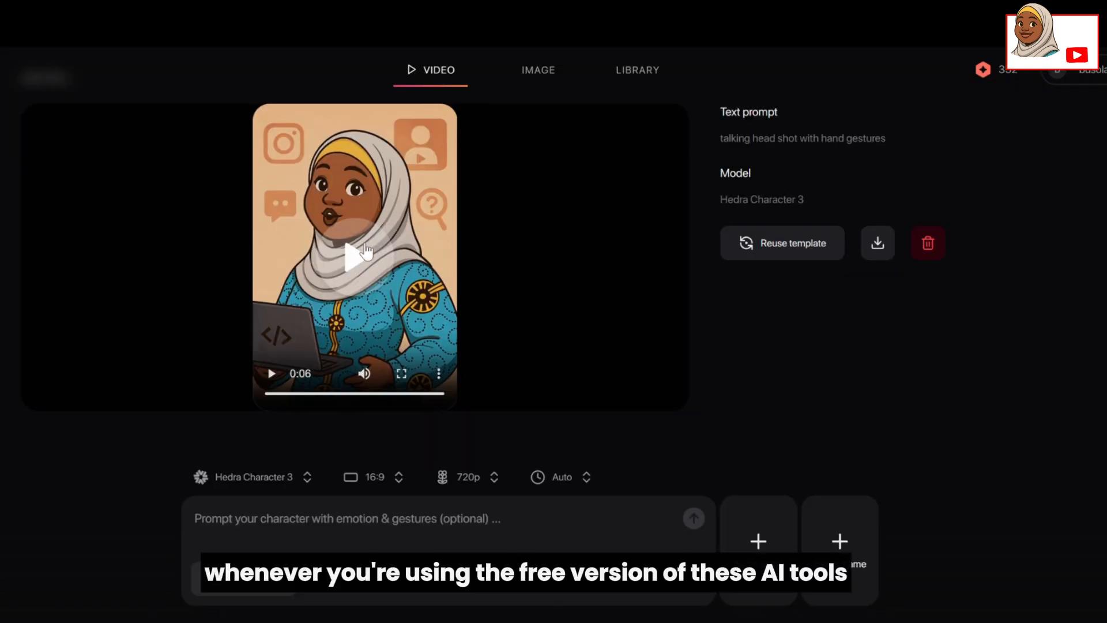
# Play the generated talking-character video and watch it enlarged.
pyautogui.click(367, 260)
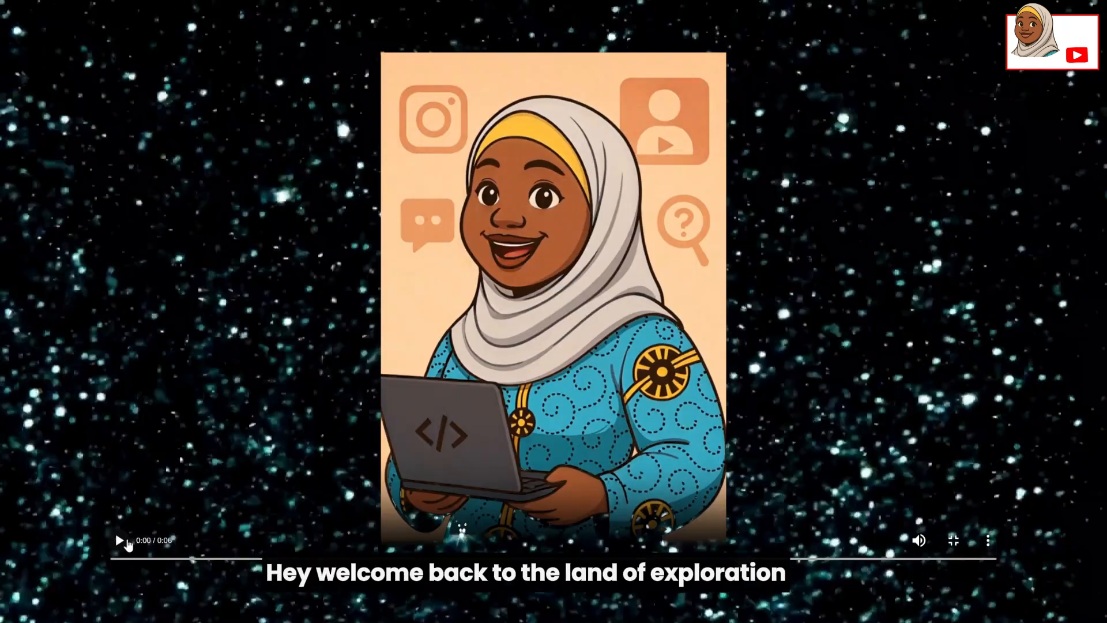
pyautogui.click(127, 542)
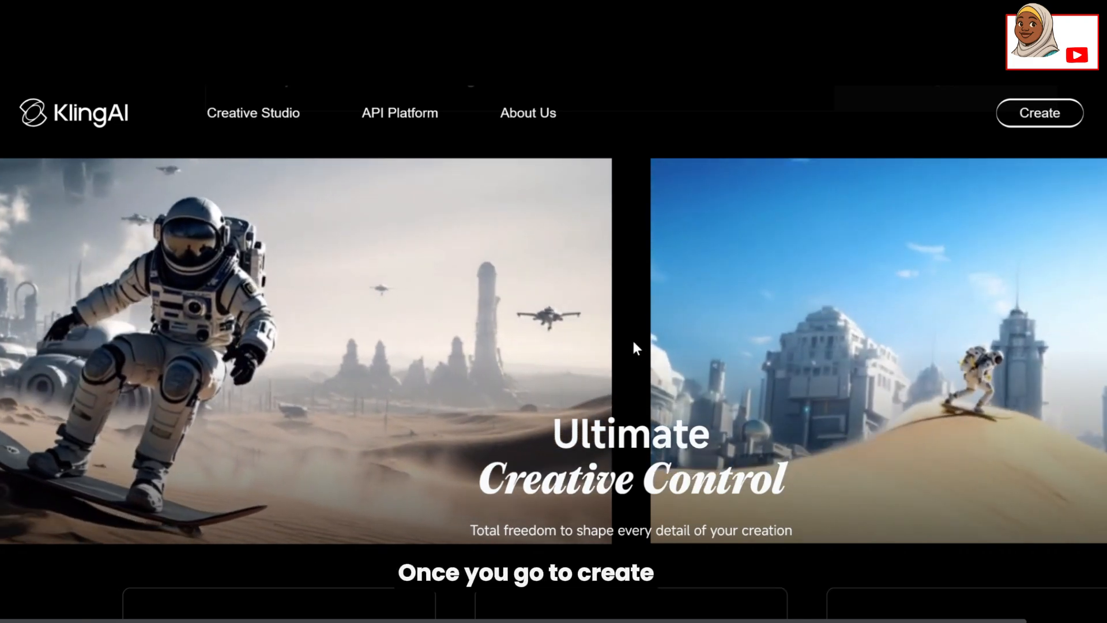
# In Kling AI, enter the prompt "A lively cartoon character speaking energetically and smiling brightly with expressive hand gestures, camera follows the dynamic movements".
pyautogui.scroll(3, 478, 272)
pyautogui.scroll(1, 478, 277)
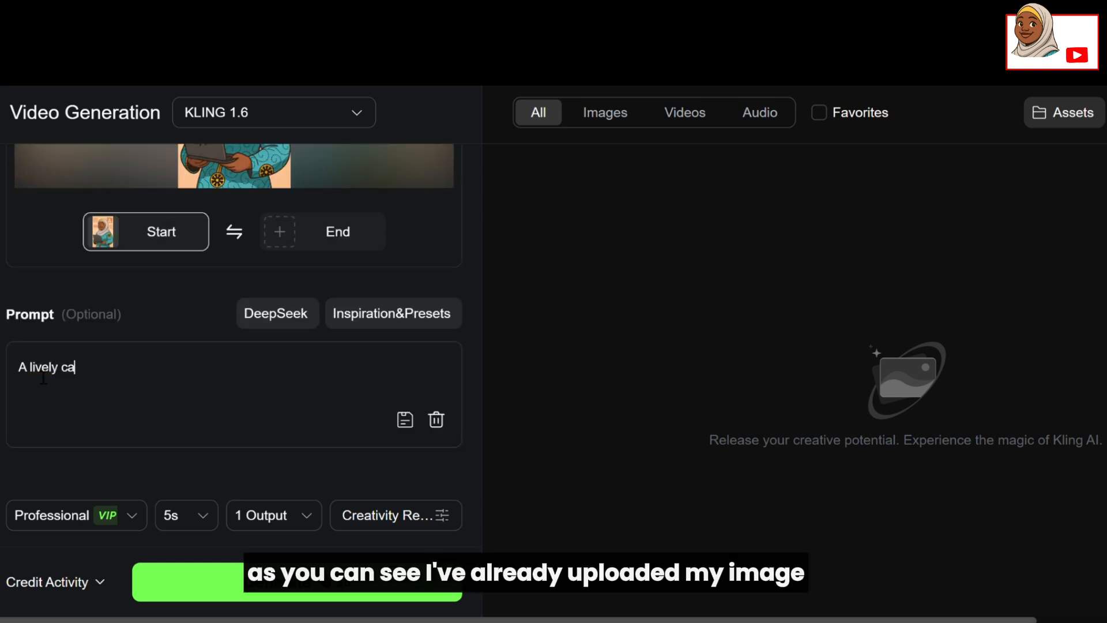
pyautogui.write('rtoon c')
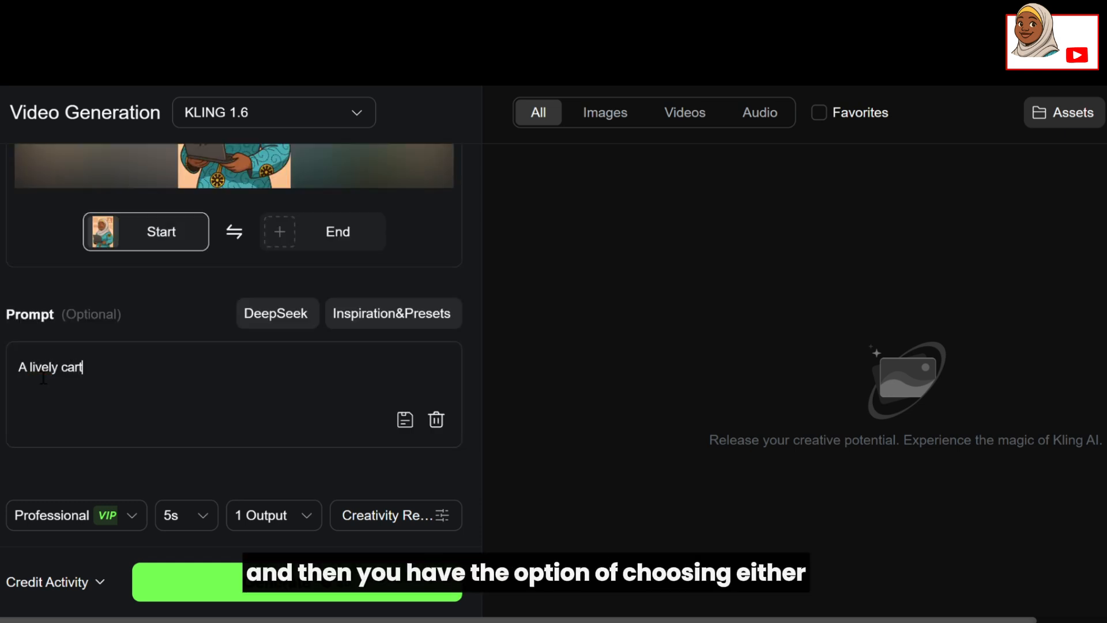
pyautogui.write('haract')
pyautogui.write('er speaking energetically and smiling brightly with expressive hand gestures, camera follows the dynamic movements')
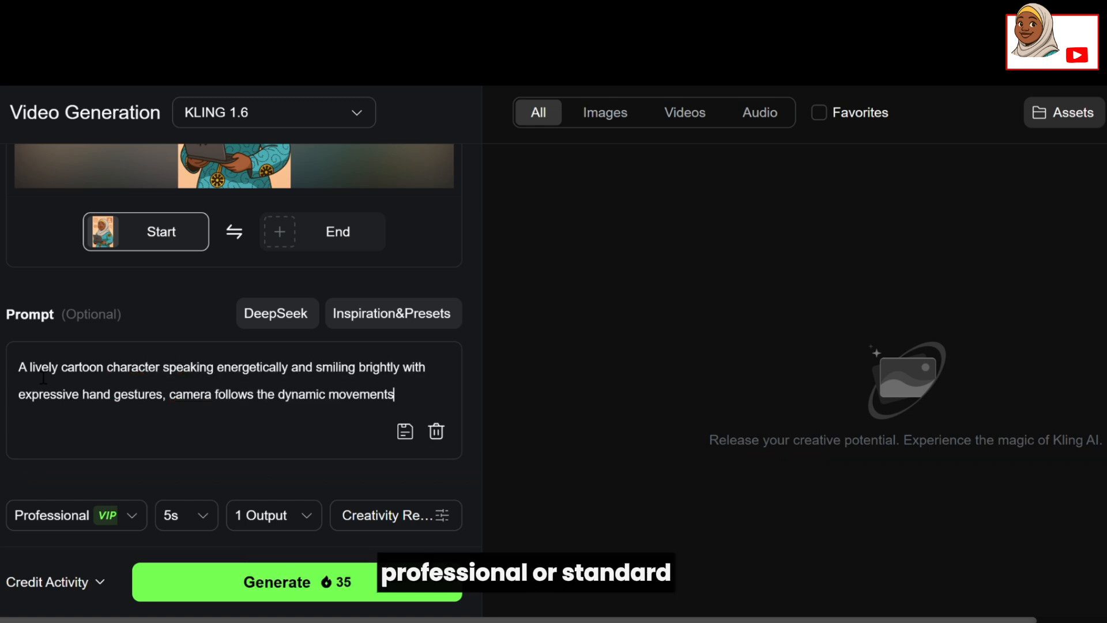
# Select a 5s duration, try the Standard generation mode and switch back to Professional.
pyautogui.click(207, 515)
pyautogui.click(206, 428)
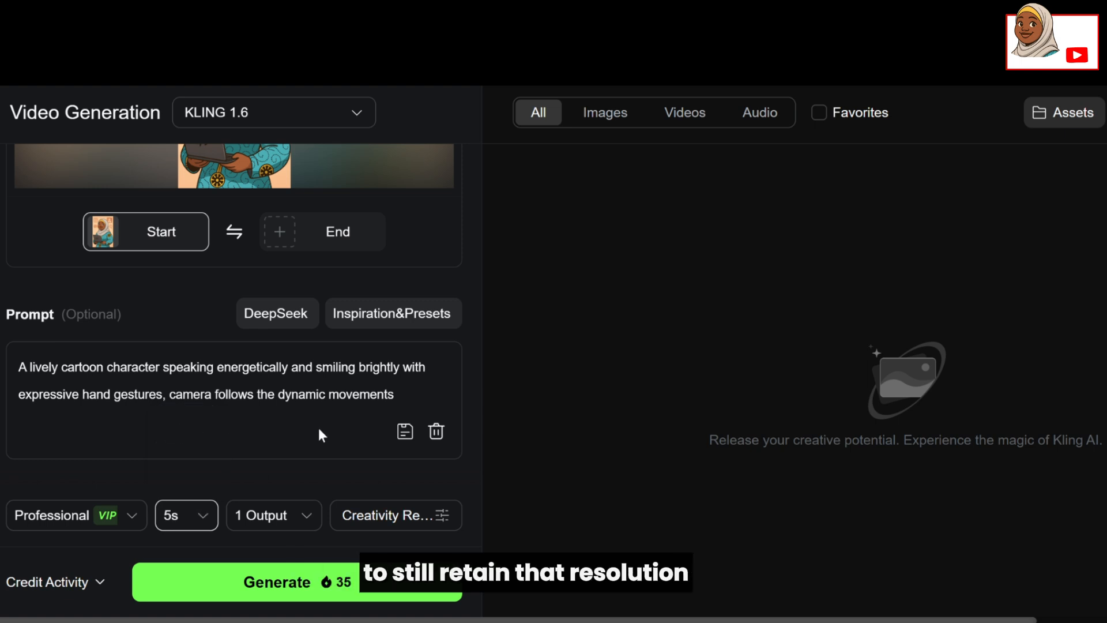
pyautogui.click(123, 514)
pyautogui.click(67, 431)
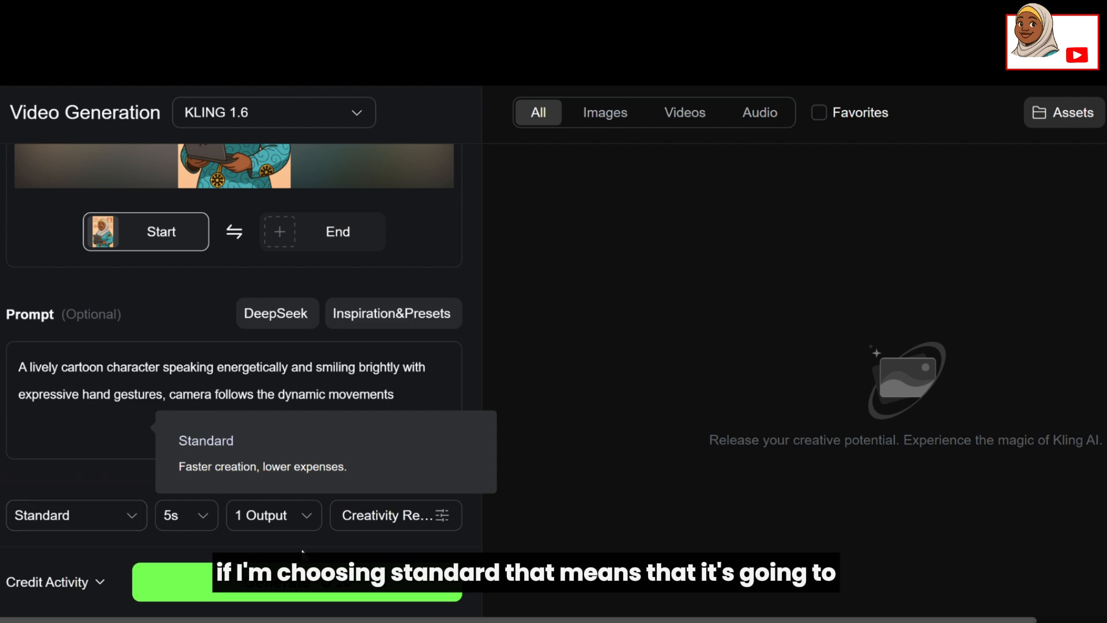
pyautogui.click(81, 519)
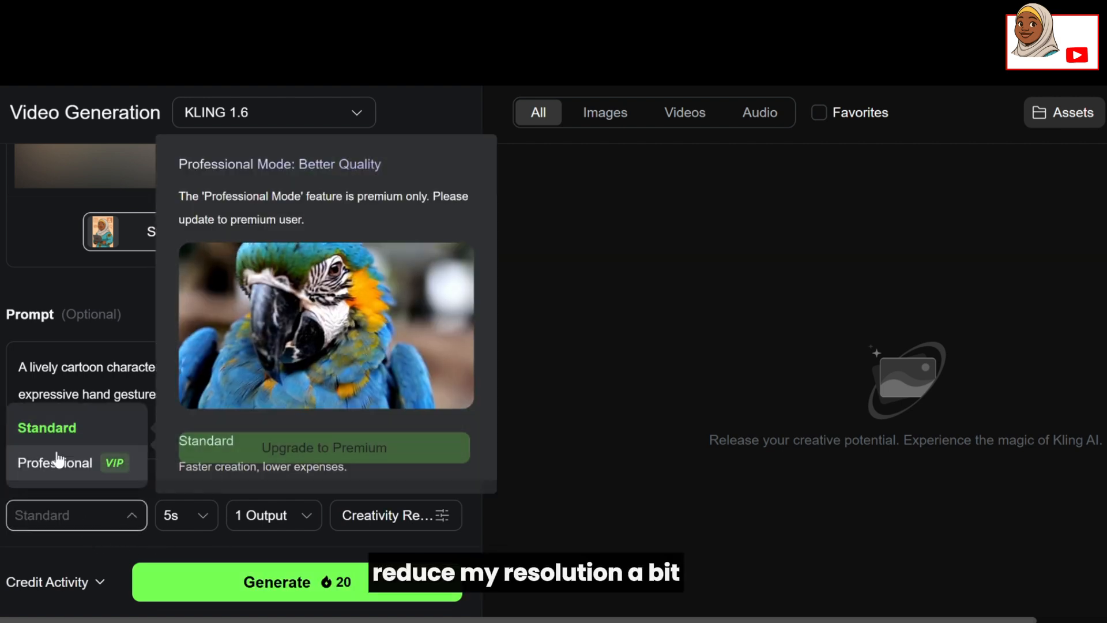
pyautogui.click(51, 464)
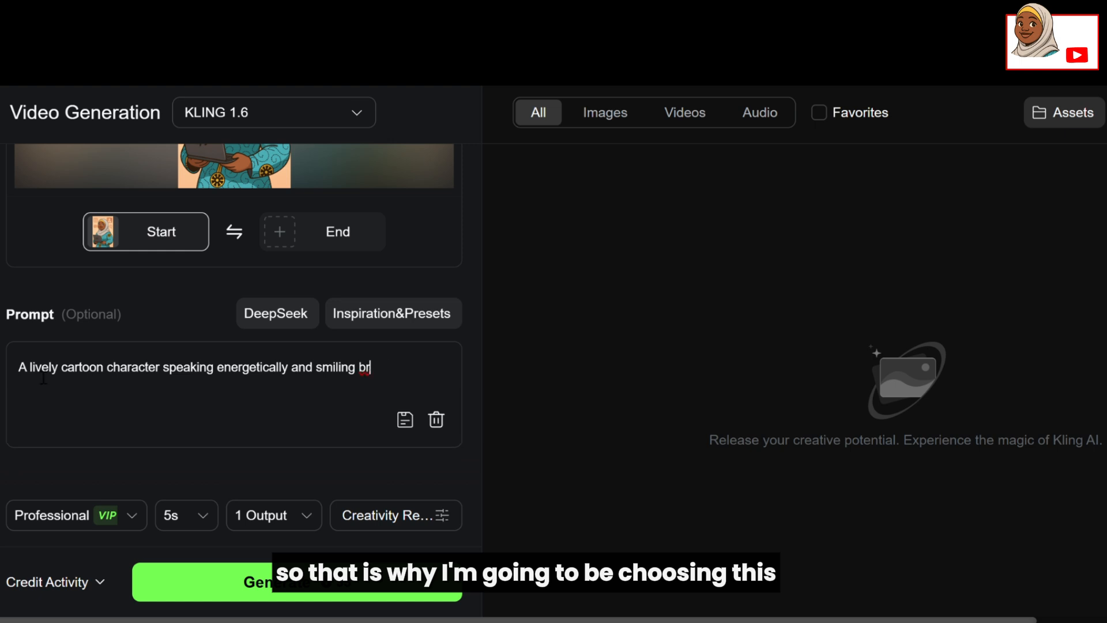
# Complete the video prompt with "brightly with expressive hand gestures, camera follows the dynamic movements".
pyautogui.write('ightly ')
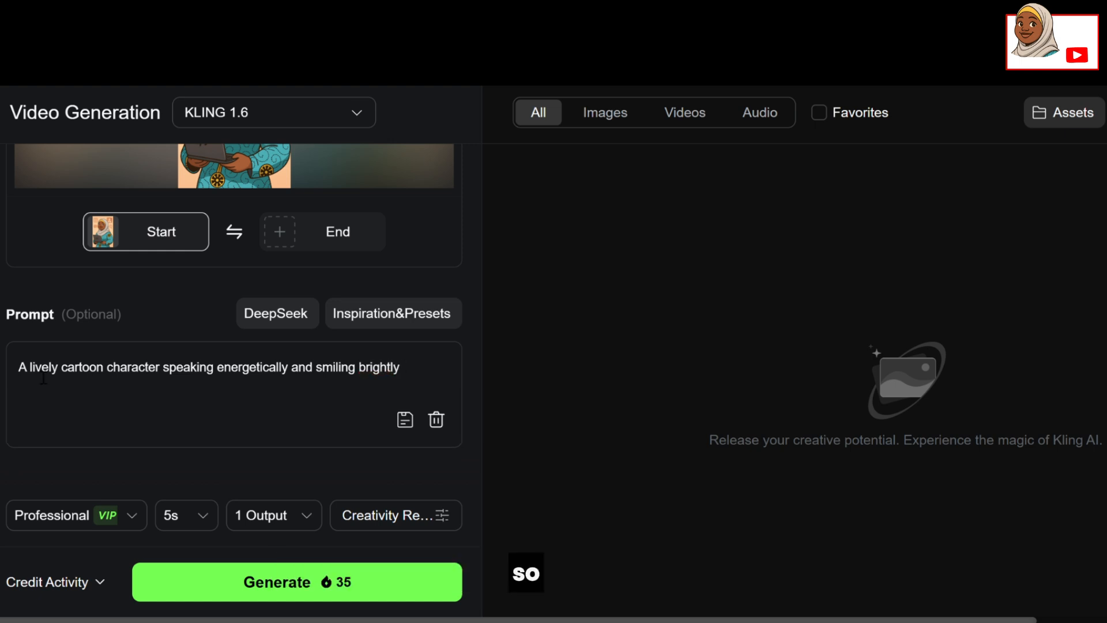
pyautogui.write('in')
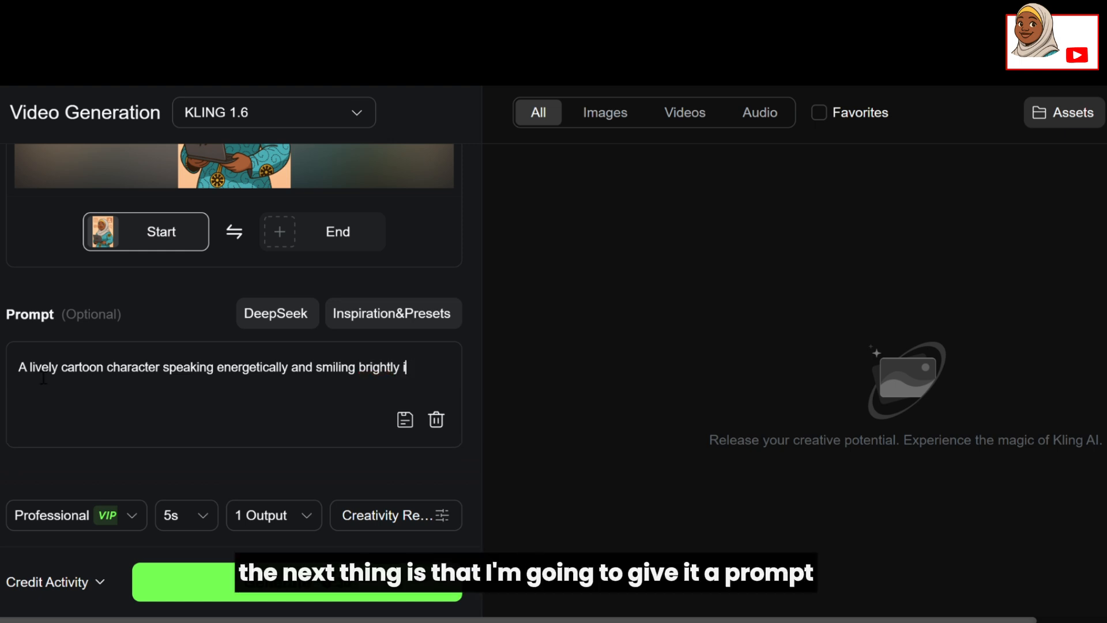
pyautogui.write('with express')
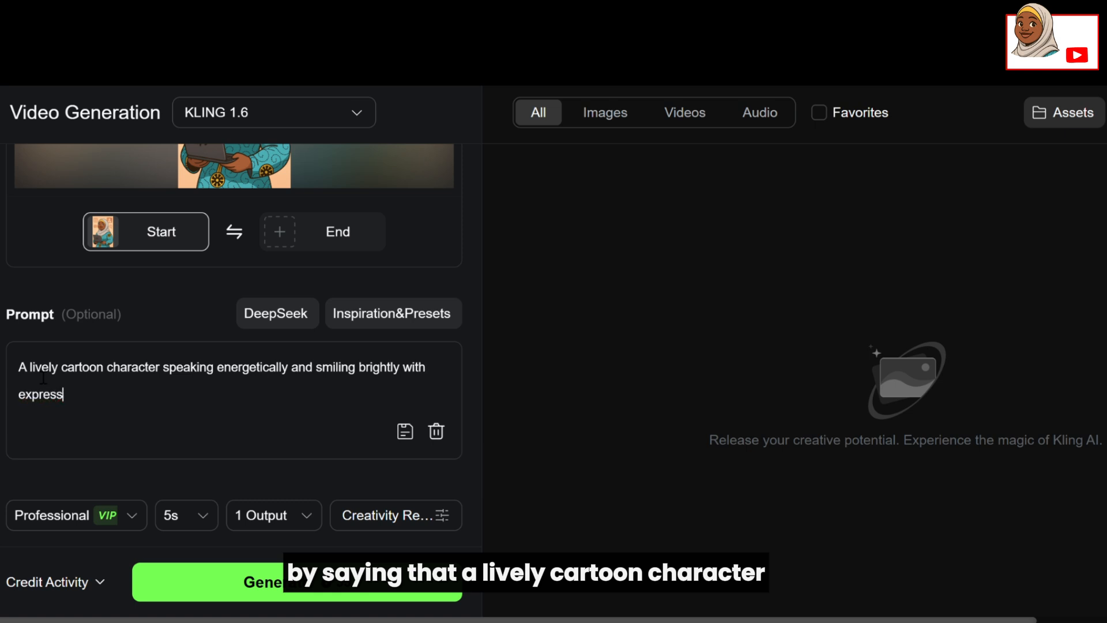
pyautogui.write('ive hand gestures')
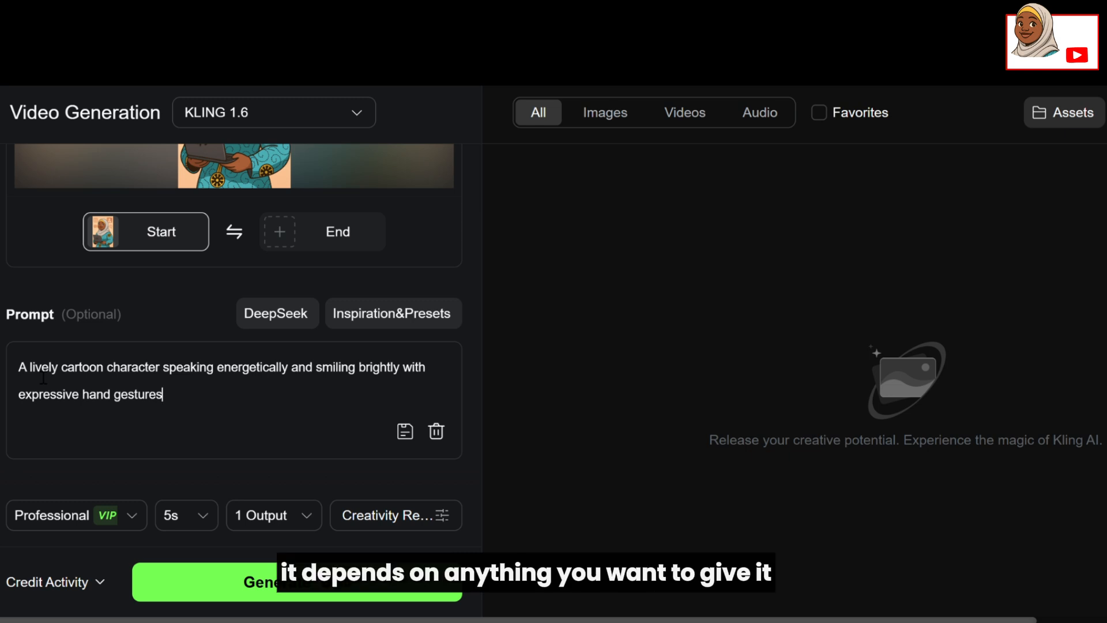
pyautogui.write(', camera f')
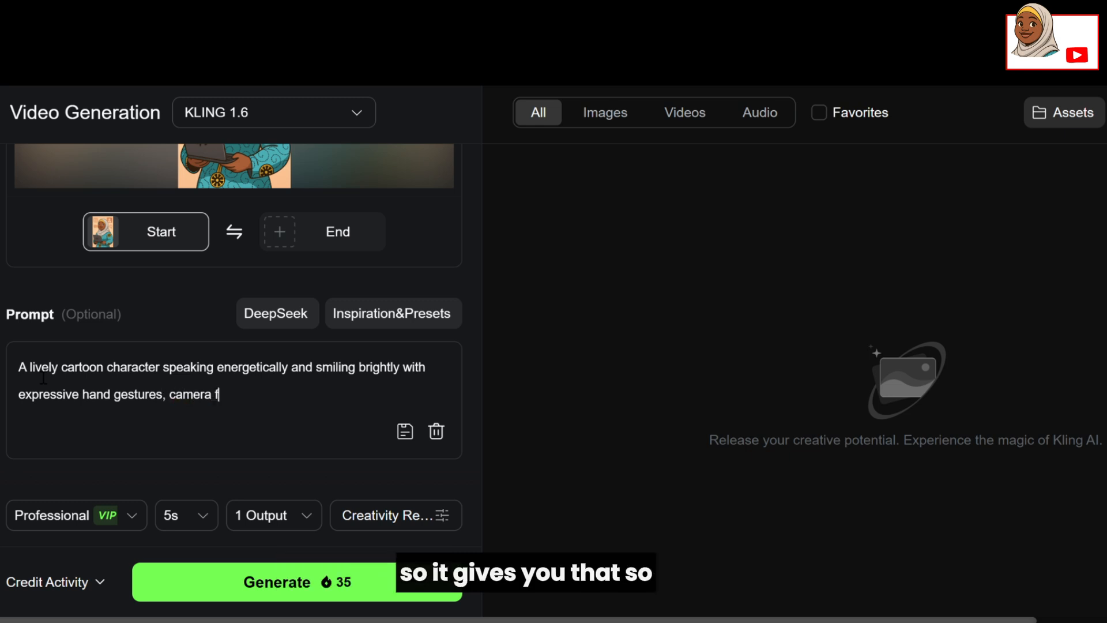
pyautogui.write('ollows th')
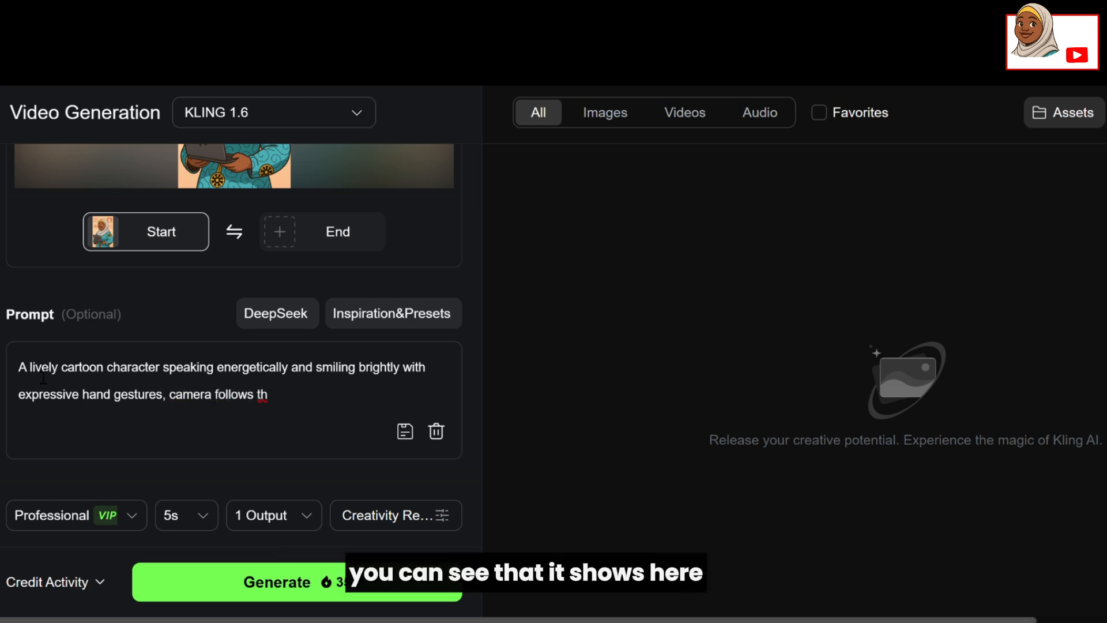
pyautogui.write('e dynamic movements')
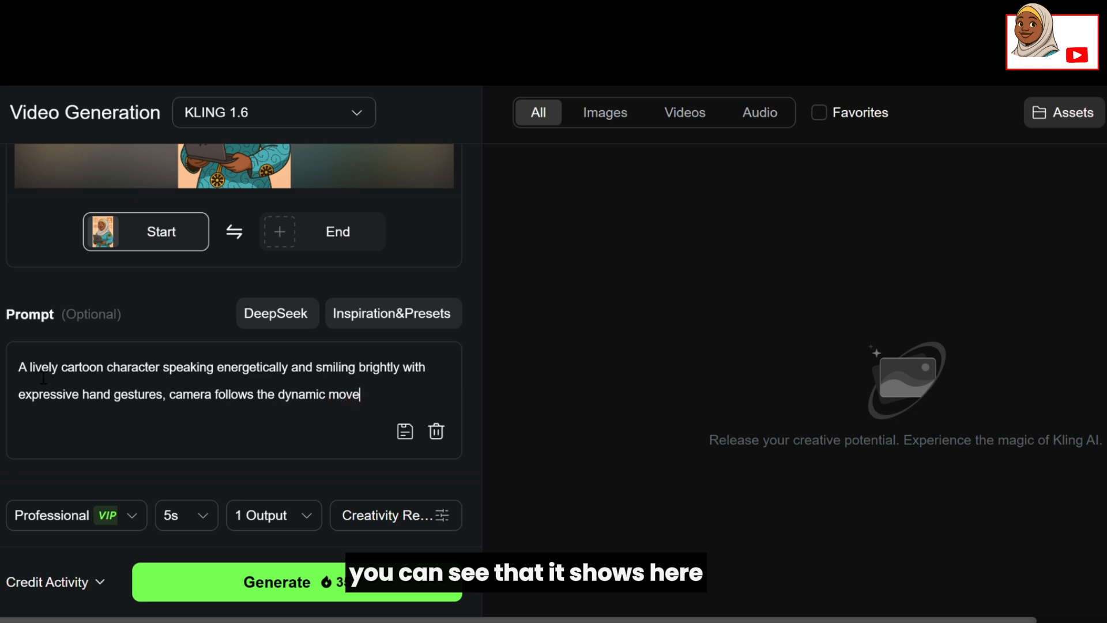
# Enter the negative prompt "distortion, blur, low quality, weird hands" and generate the video.
pyautogui.scroll(-3, 273, 386)
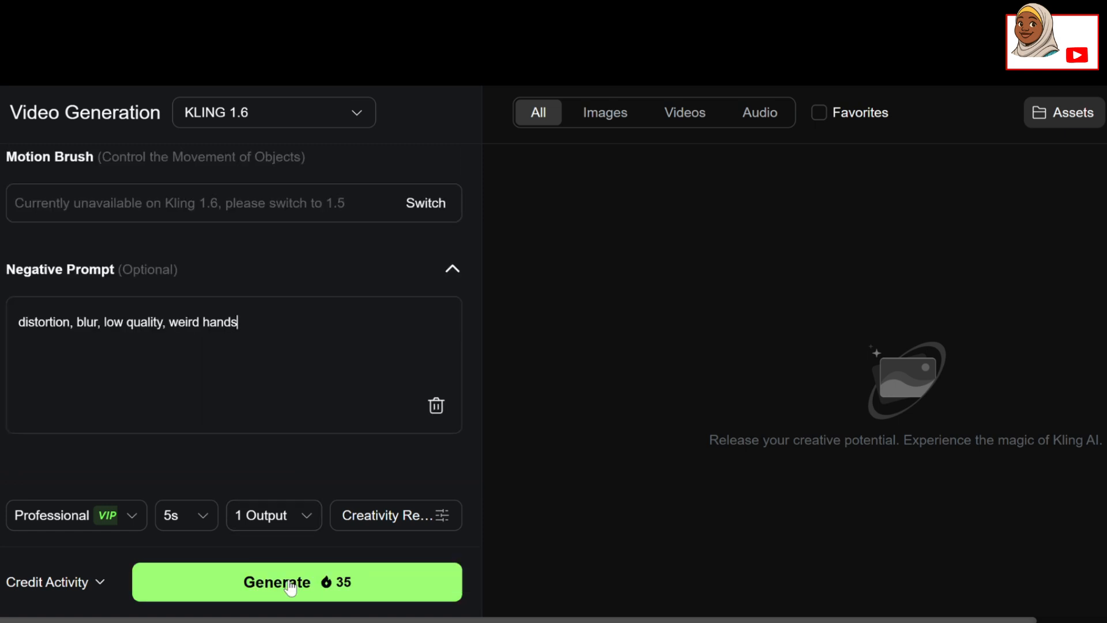
pyautogui.click(291, 585)
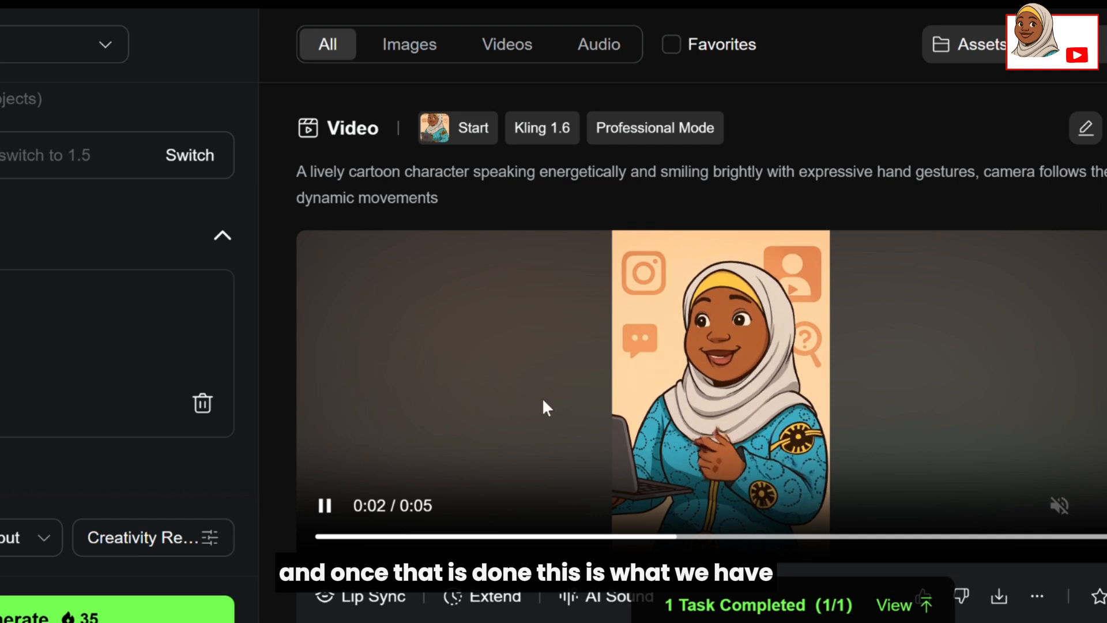
# Preview the generated cartoon character video and open it for Lip Sync.
pyautogui.click(730, 394)
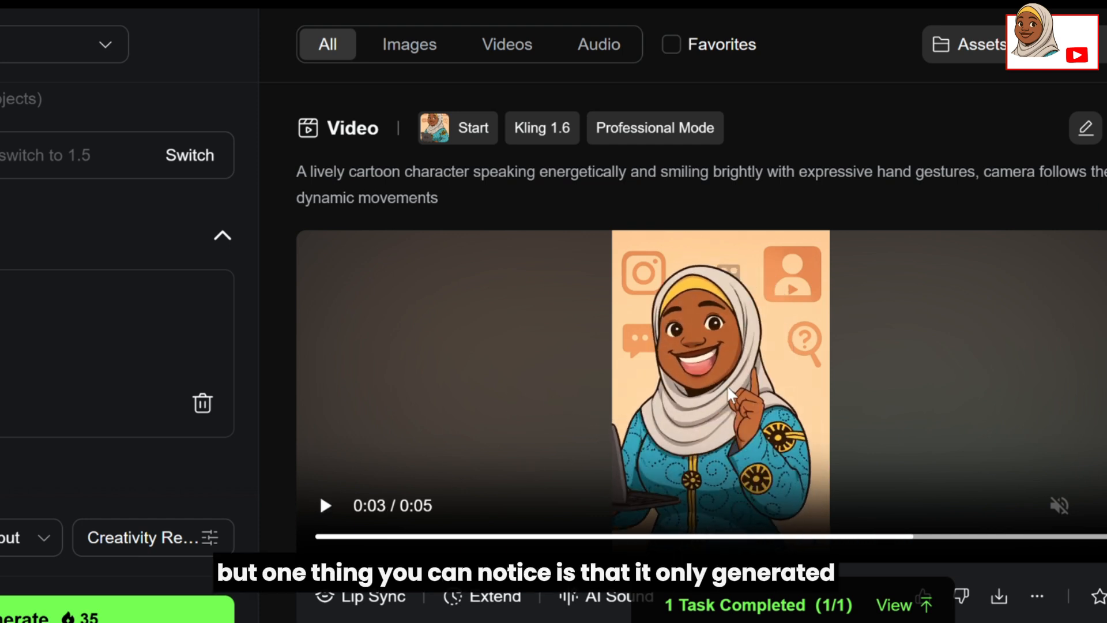
pyautogui.click(730, 388)
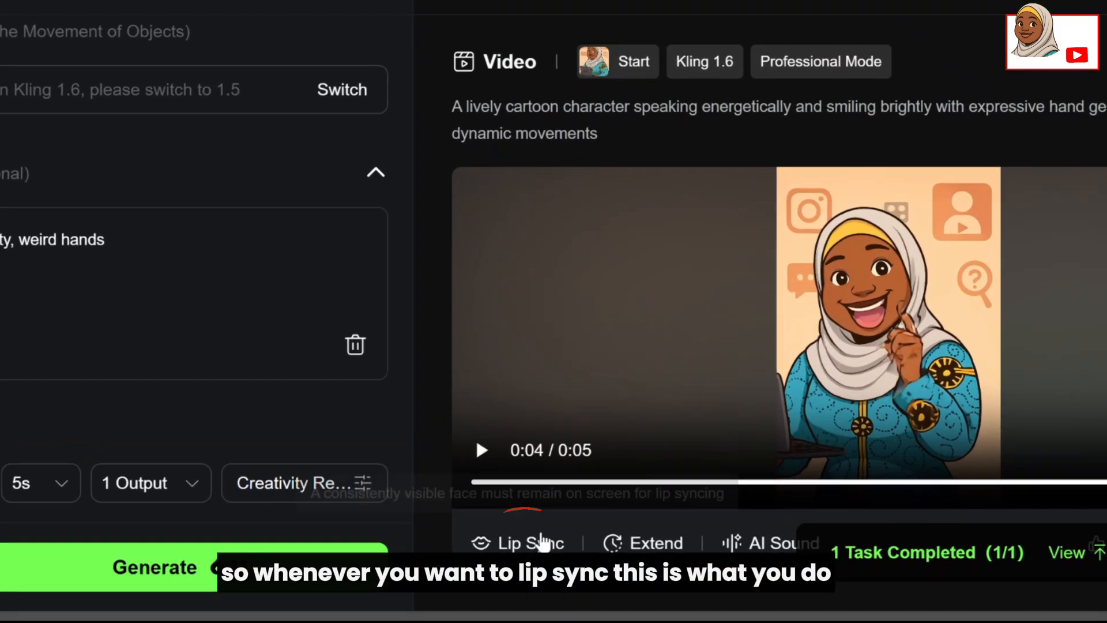
pyautogui.click(542, 539)
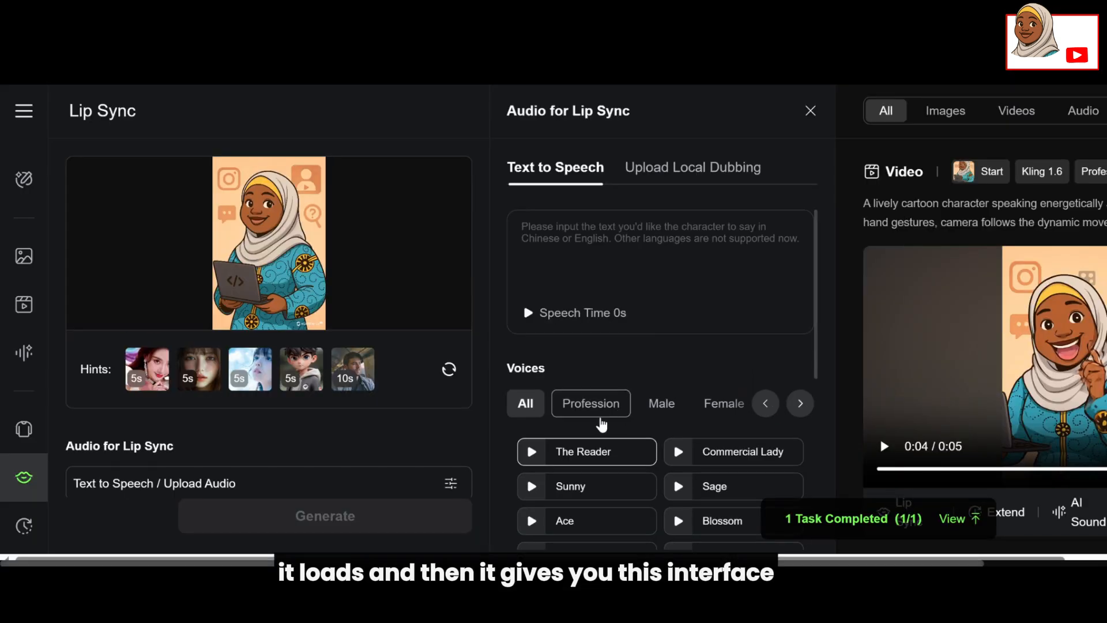
# Listen to the text-to-speech voices The Reader, Sunny and Commercial Lady, filtering the voices by Female.
pyautogui.click(533, 451)
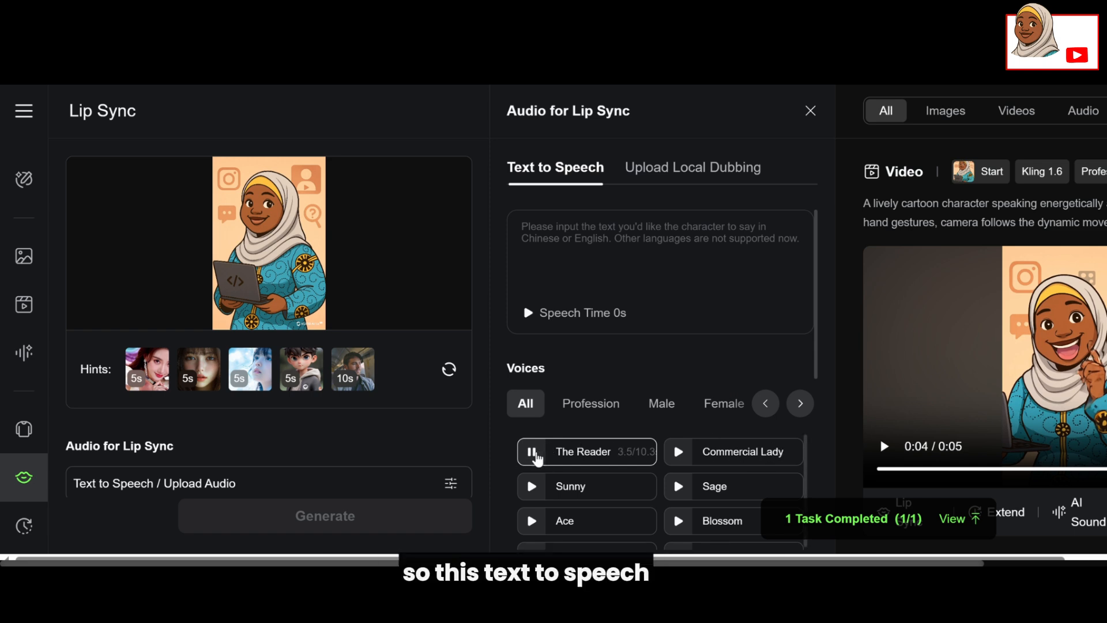
pyautogui.click(535, 455)
pyautogui.click(541, 491)
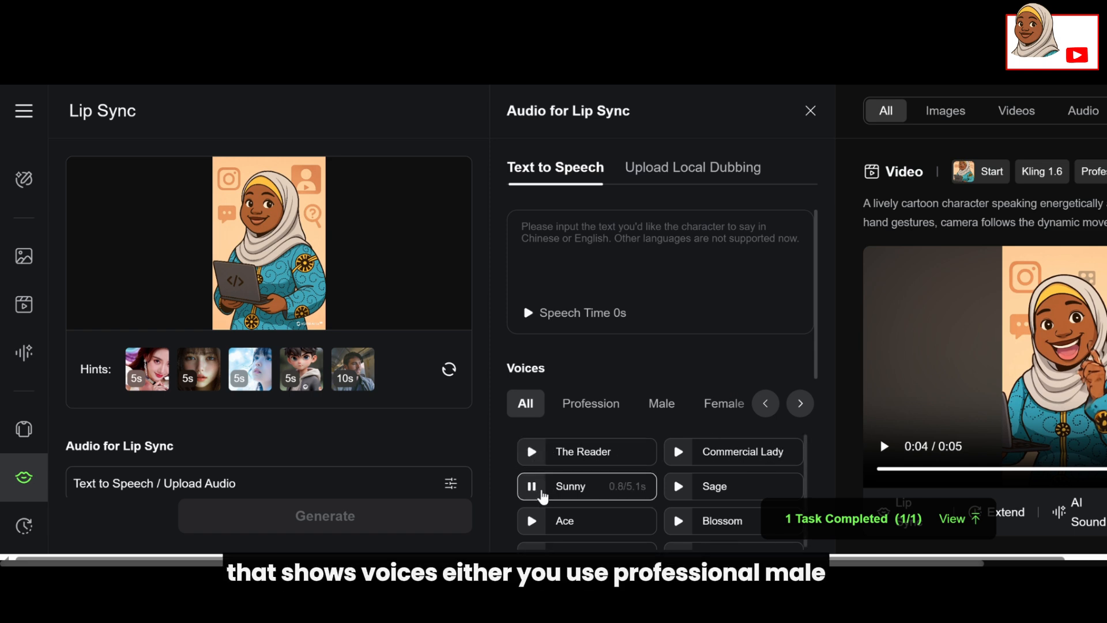
pyautogui.click(540, 491)
pyautogui.click(723, 411)
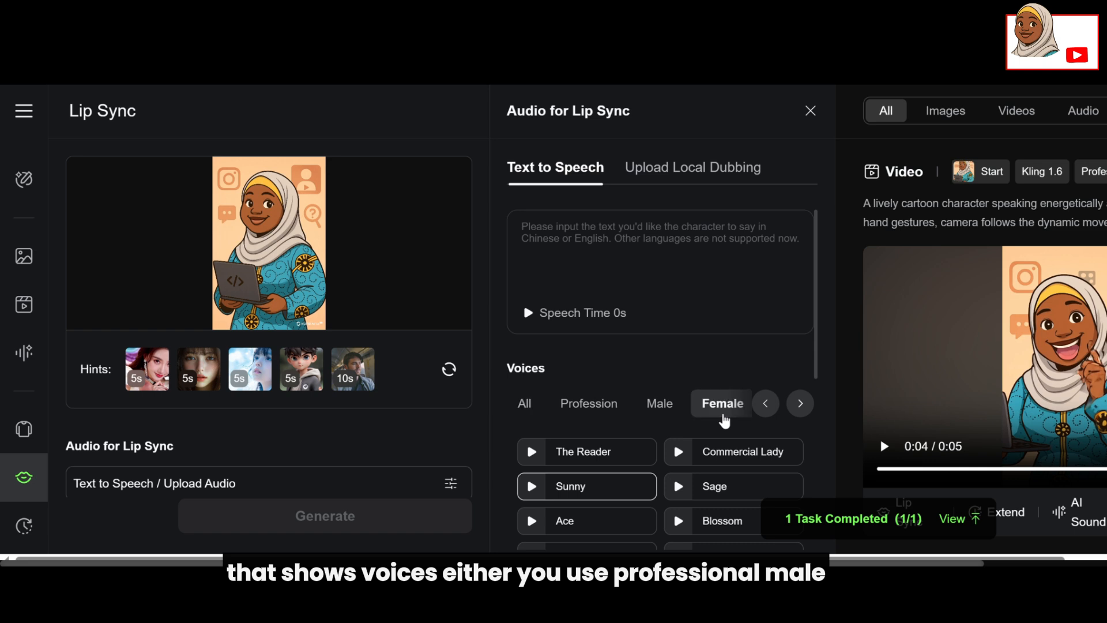
pyautogui.click(680, 459)
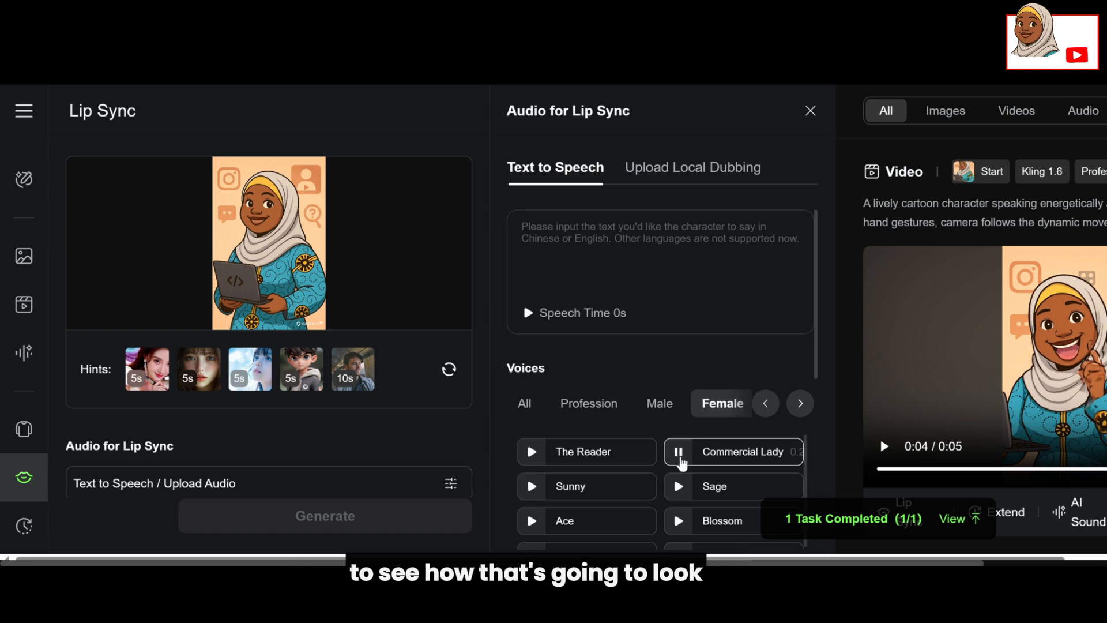
pyautogui.click(534, 451)
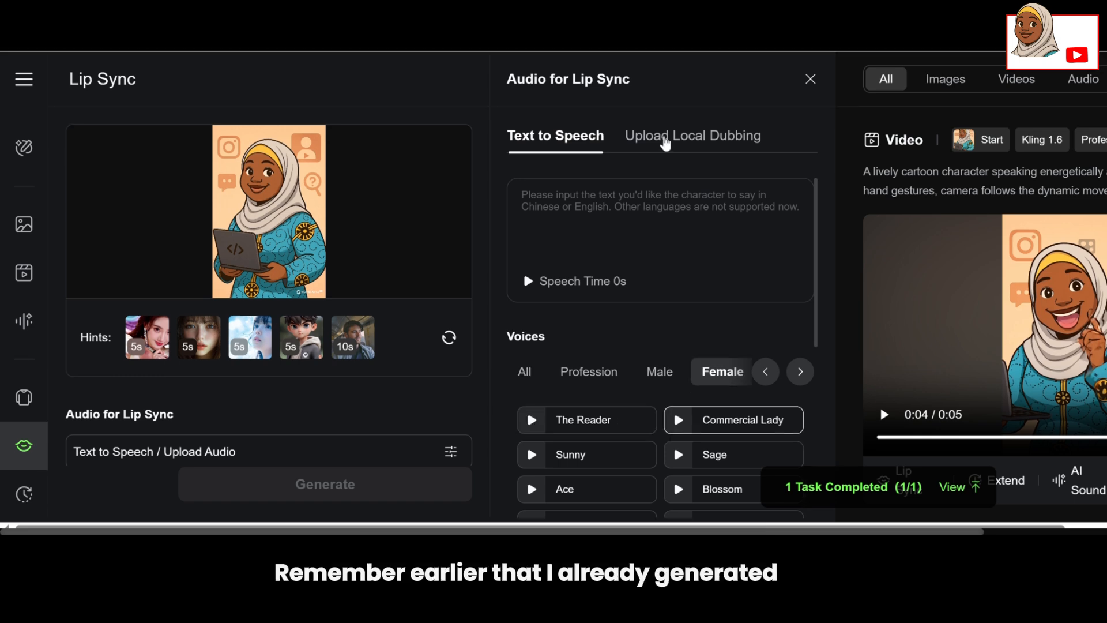
# Upload the local speech MP3 as dubbing, shift its trim range slightly later and confirm the trimming.
pyautogui.click(658, 169)
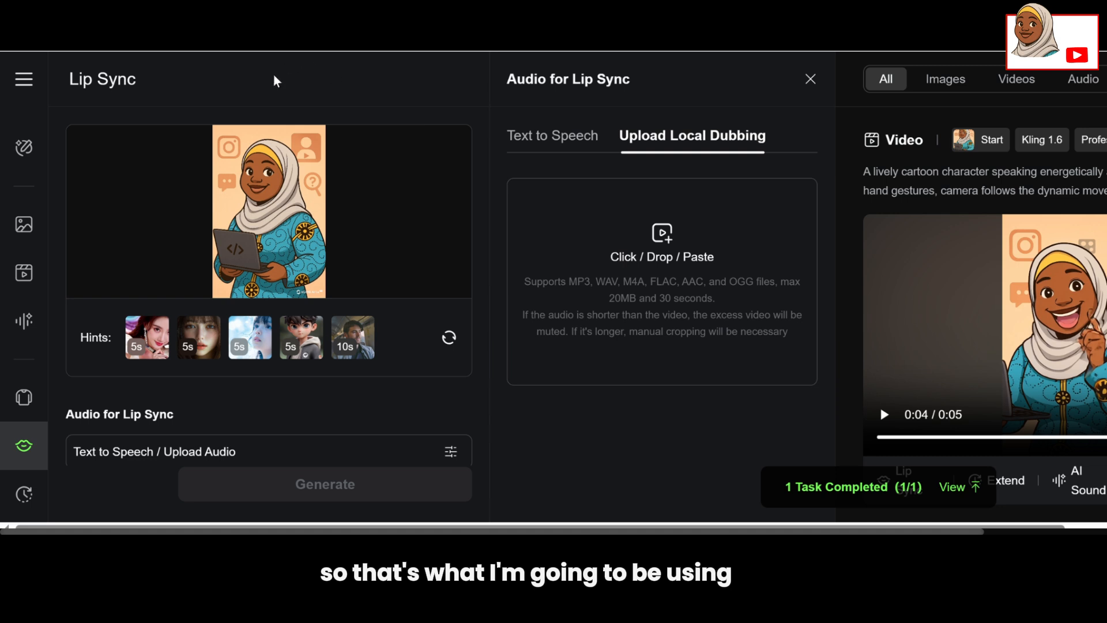
pyautogui.click(579, 229)
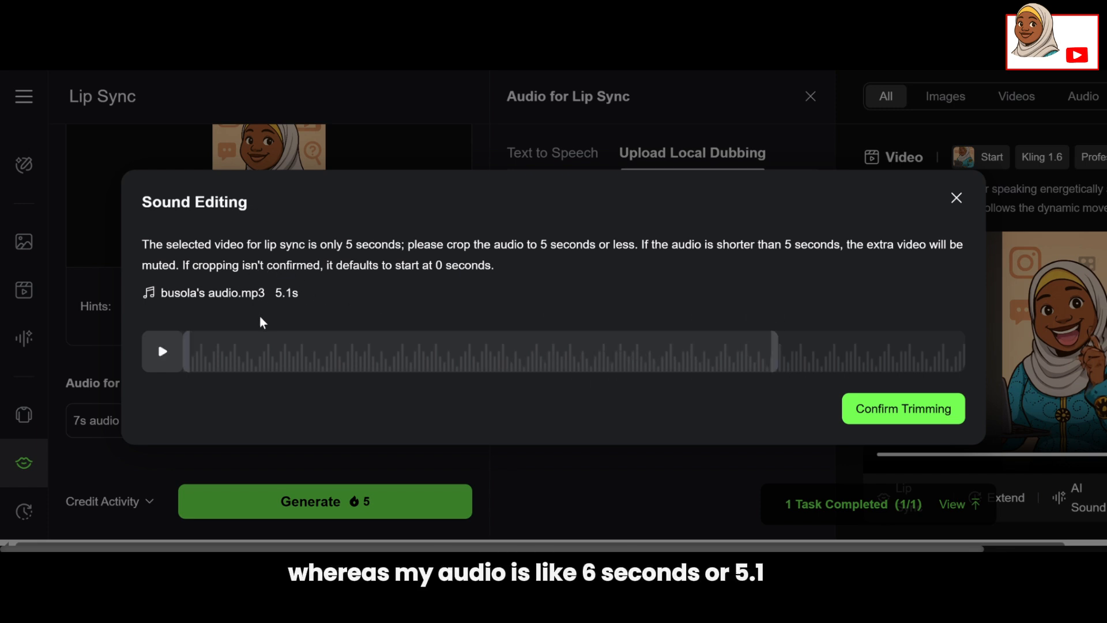
pyautogui.moveTo(260, 354); pyautogui.dragTo(274, 357)
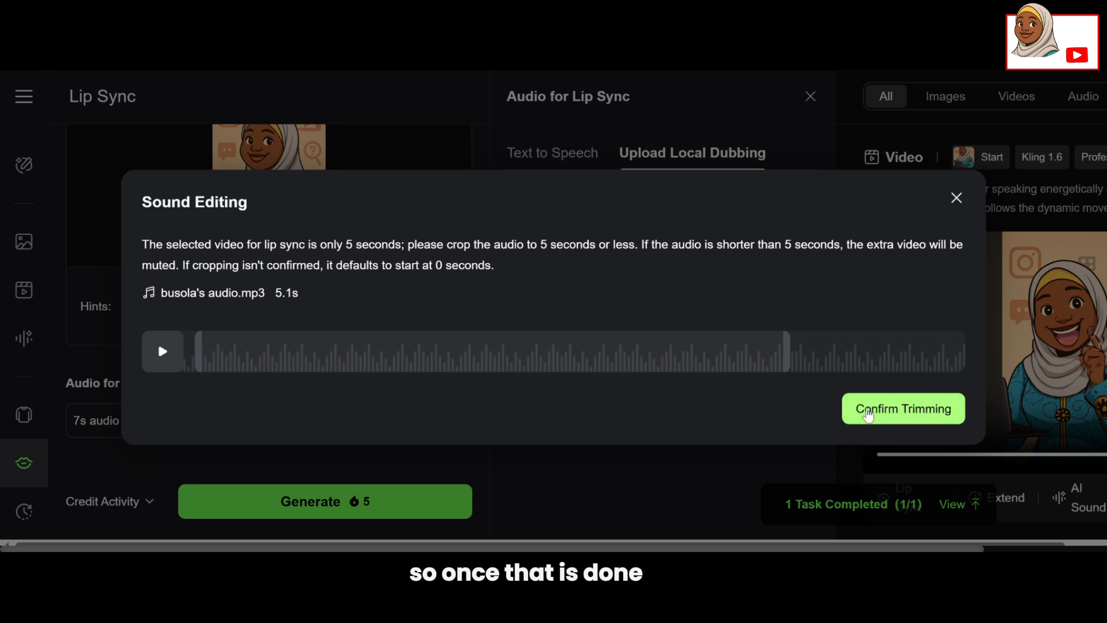
pyautogui.click(868, 409)
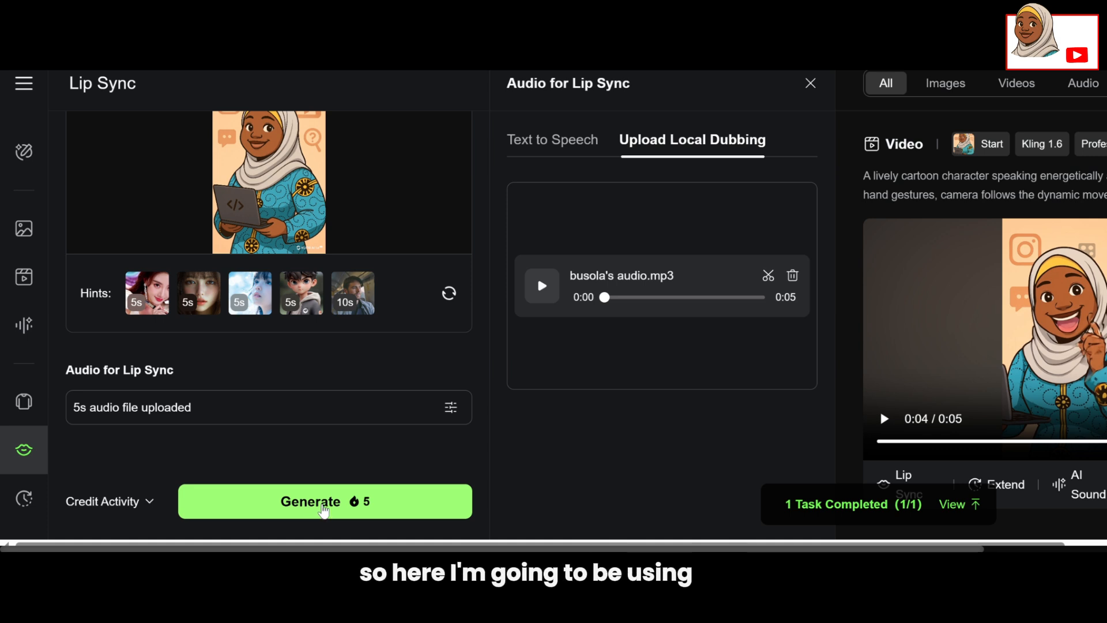
# Generate the lip-synced video from the uploaded audio and download the result.
pyautogui.click(321, 506)
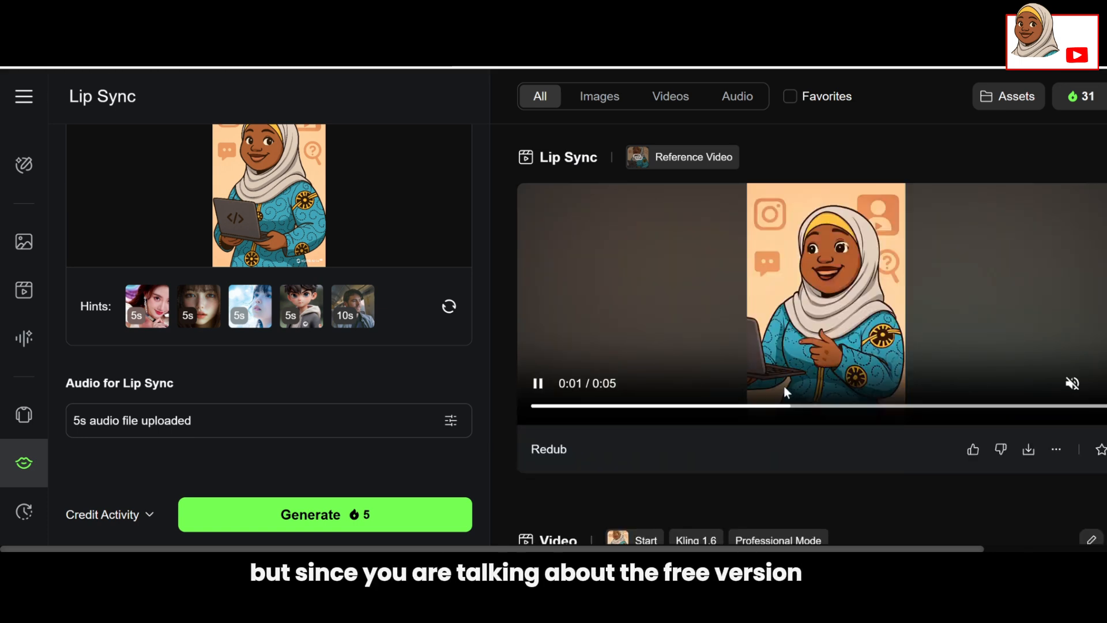
pyautogui.click(537, 383)
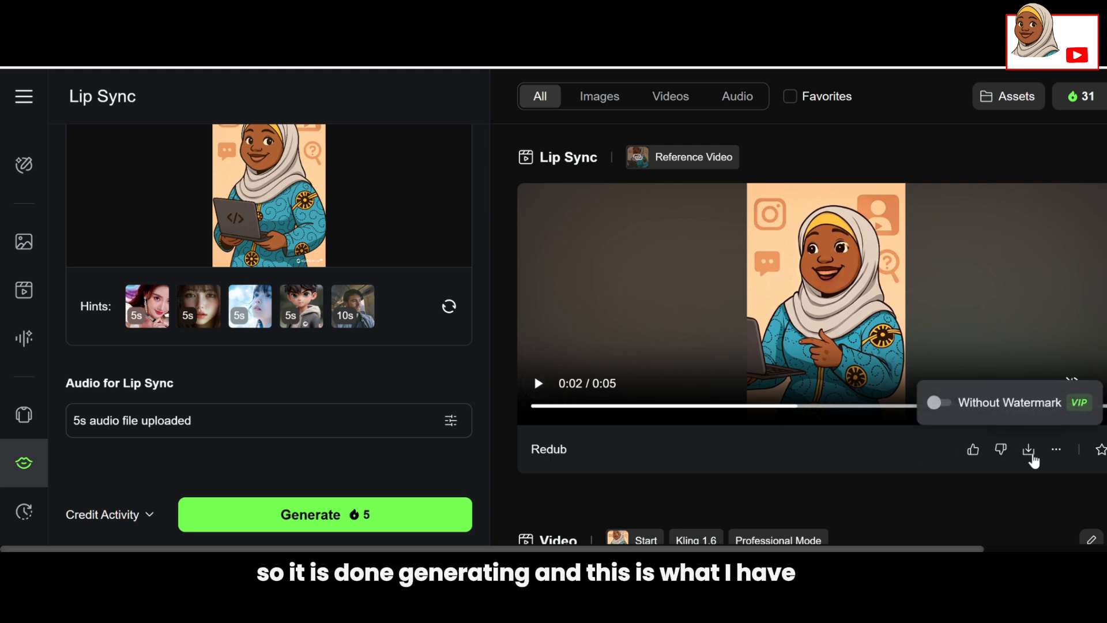
pyautogui.click(1029, 451)
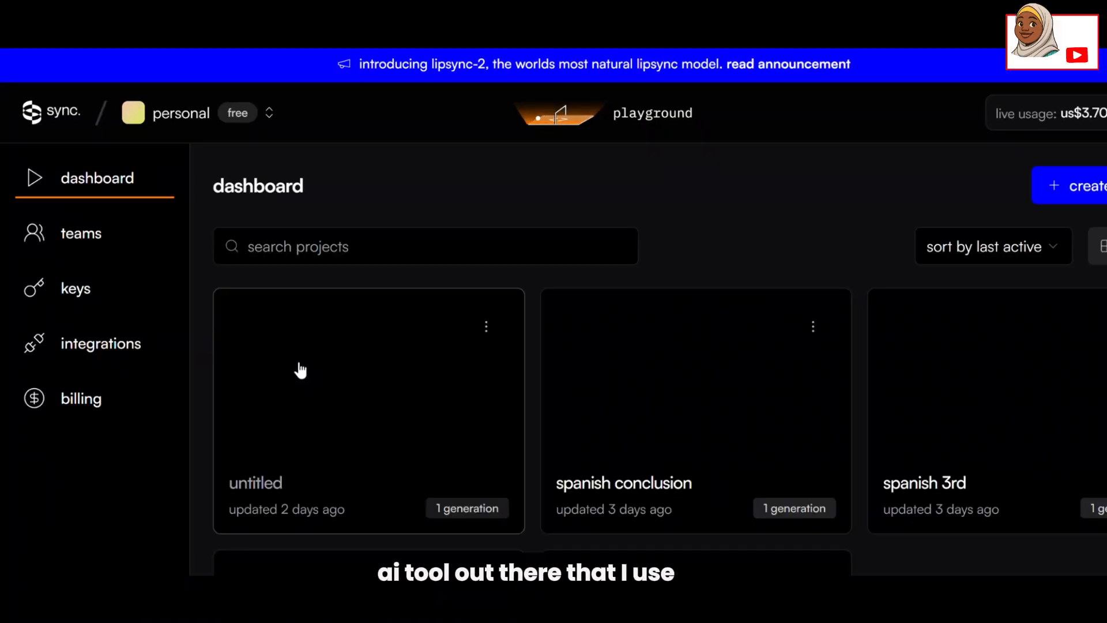
# Switch to the sync. dashboard and review the current period usage and the billing usage details.
pyautogui.click(70, 118)
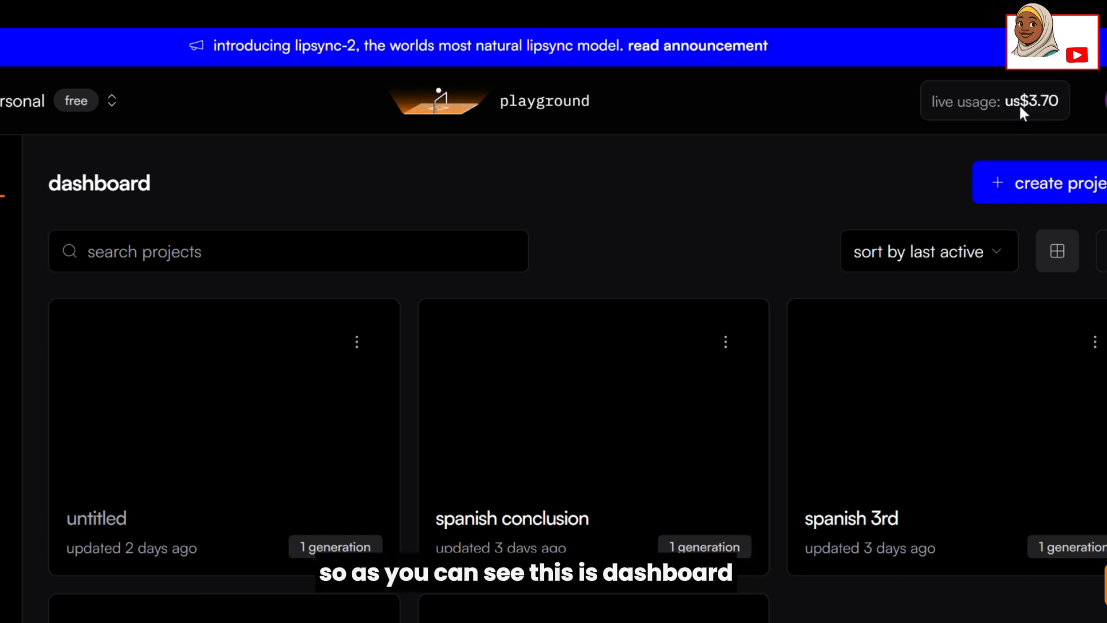
pyautogui.click(1020, 106)
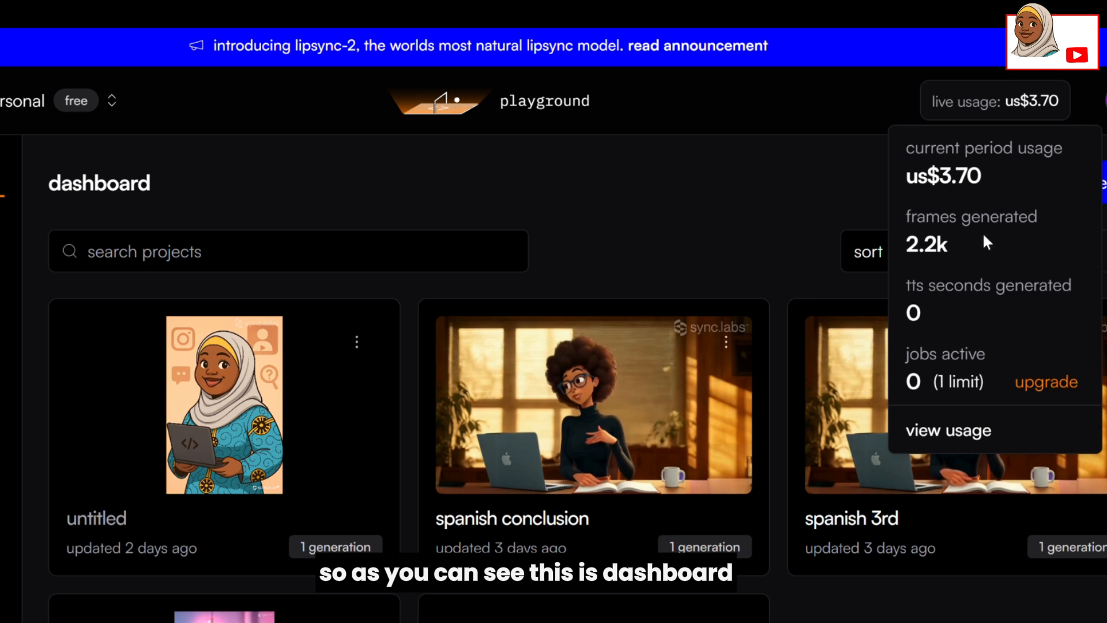
pyautogui.click(936, 437)
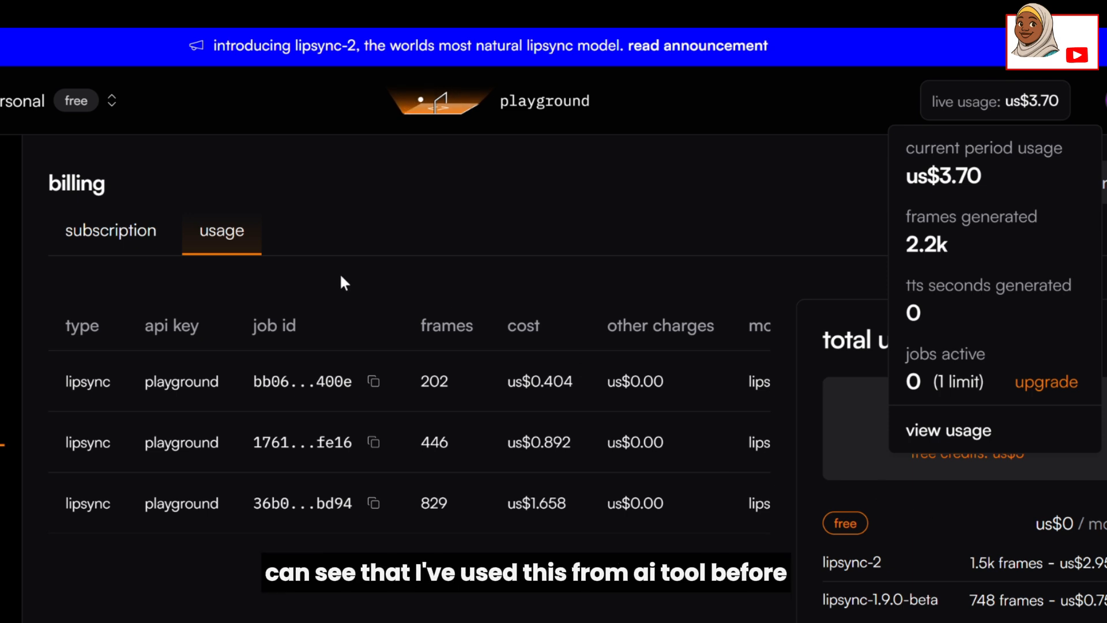
pyautogui.press('Escape')
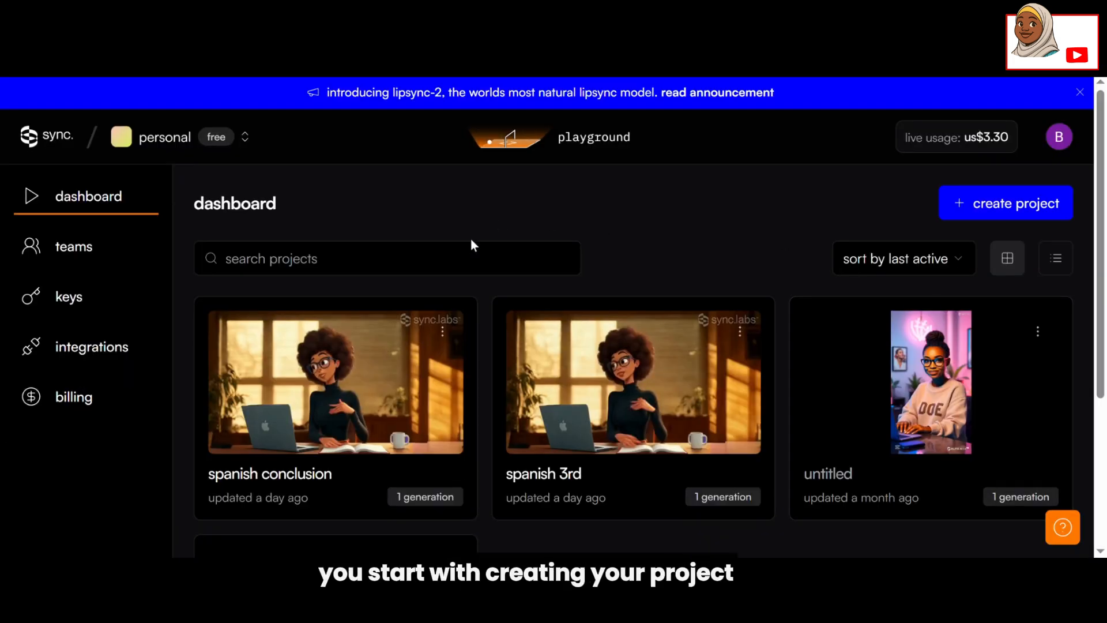
# Create a new sync. project with the character video and the ElevenLabs audio, and start generating the lip sync.
pyautogui.click(986, 208)
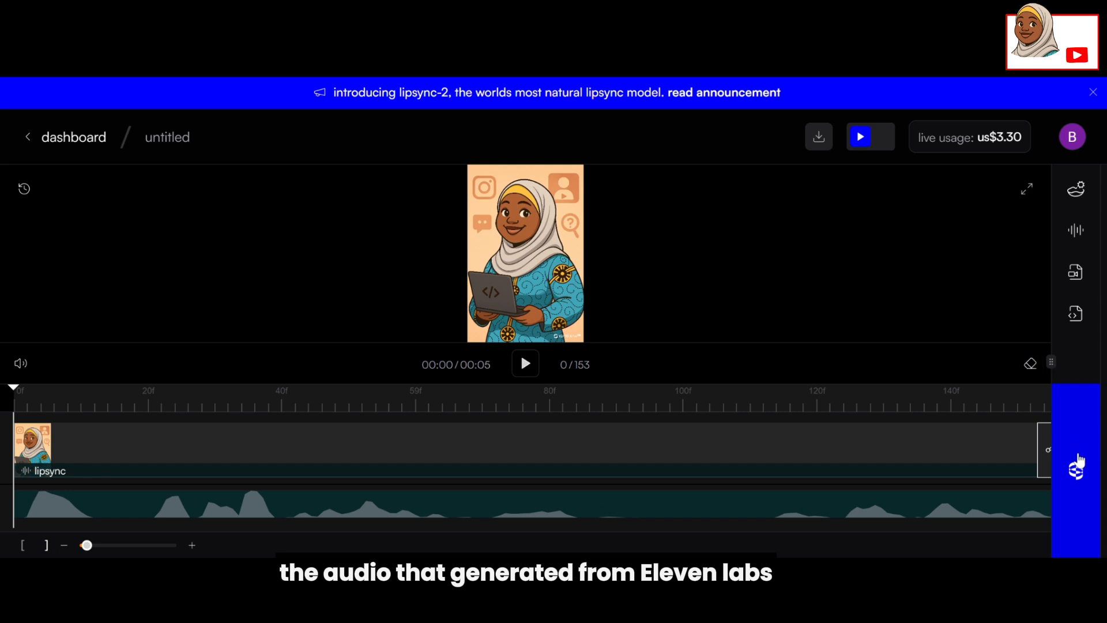
pyautogui.click(1078, 462)
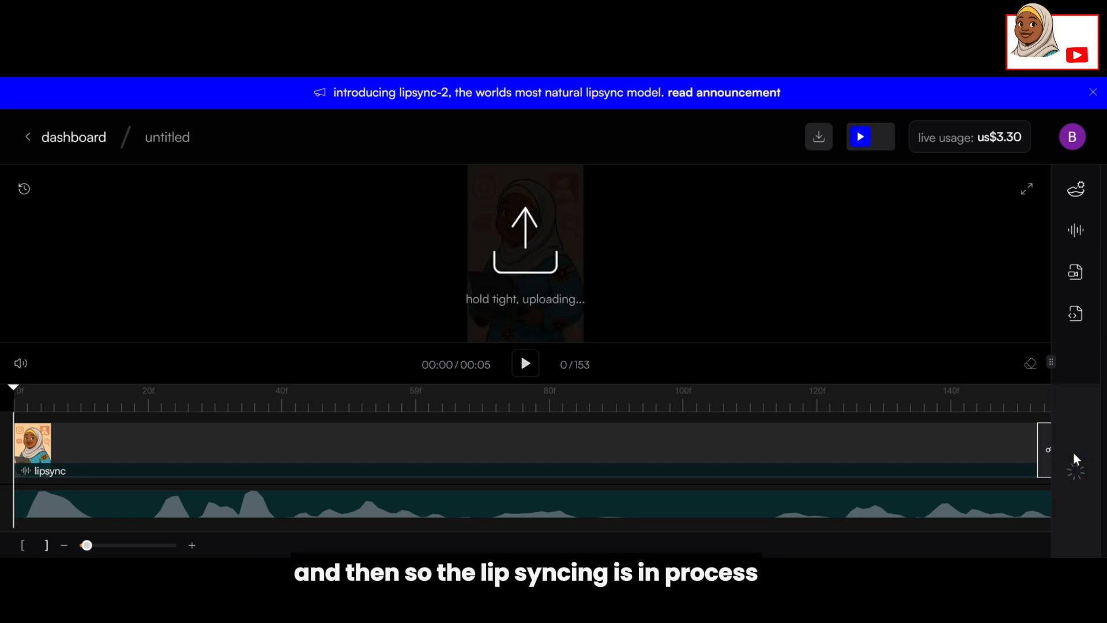